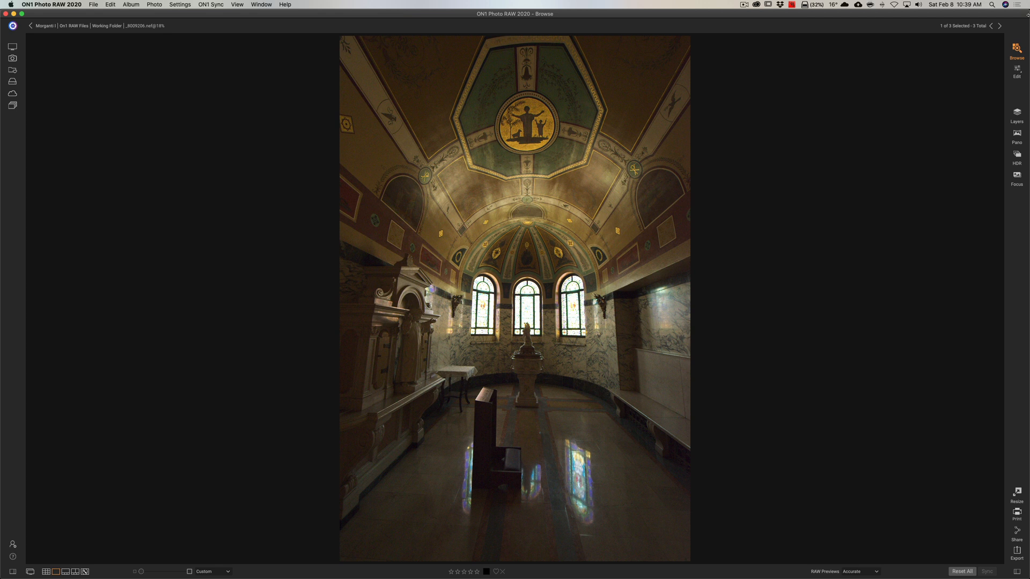
# Step: Step through the darker exposure to the third, blended church photo
pyautogui.press('Right')
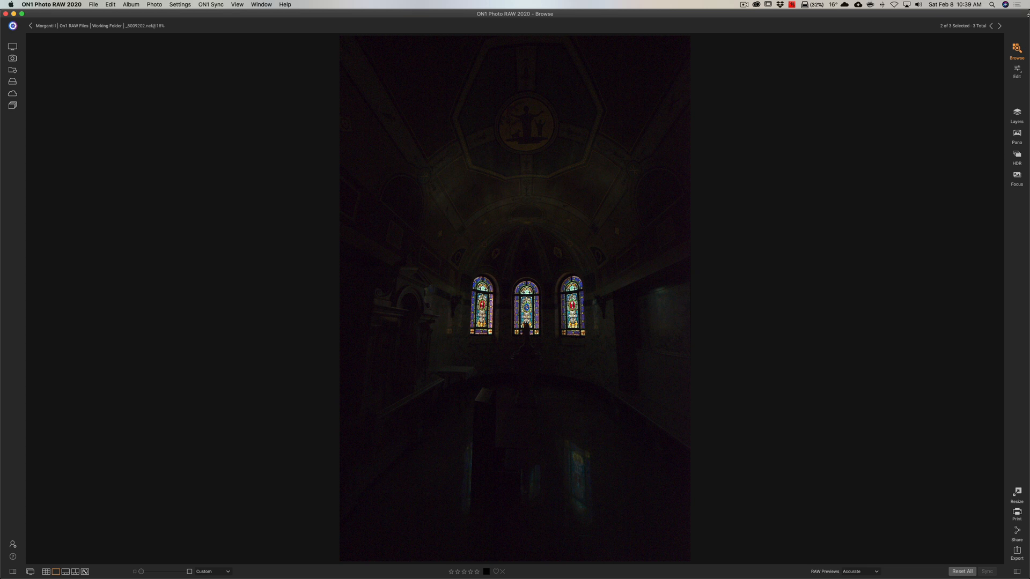
pyautogui.hotkey('shift', 'Right')
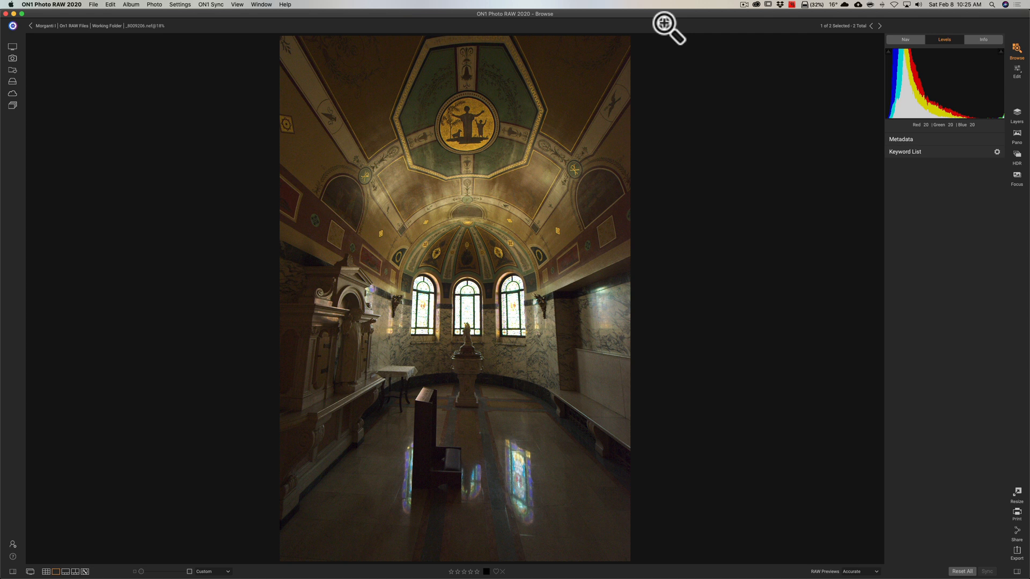
# Step: Show the dark church exposure full-size
pyautogui.press('Right')
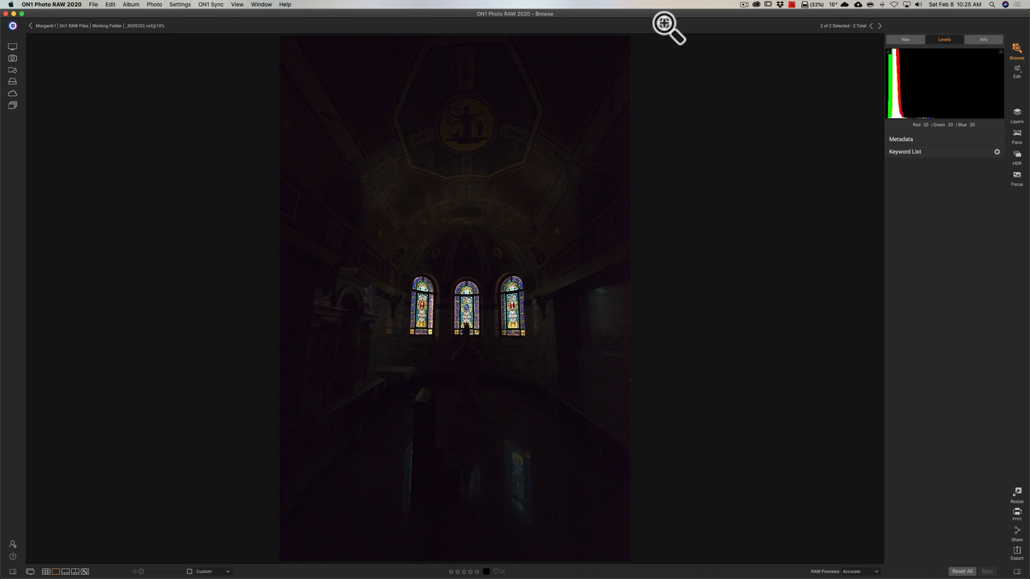
# Step: In Grid view, select both the bright and dark exposure thumbnails
pyautogui.press('g')
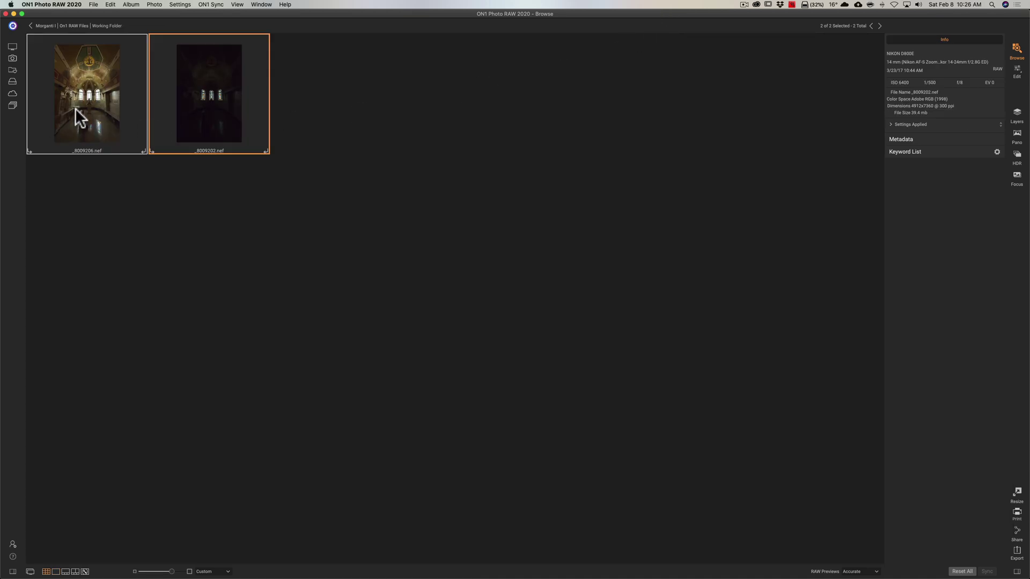
pyautogui.click(74, 108)
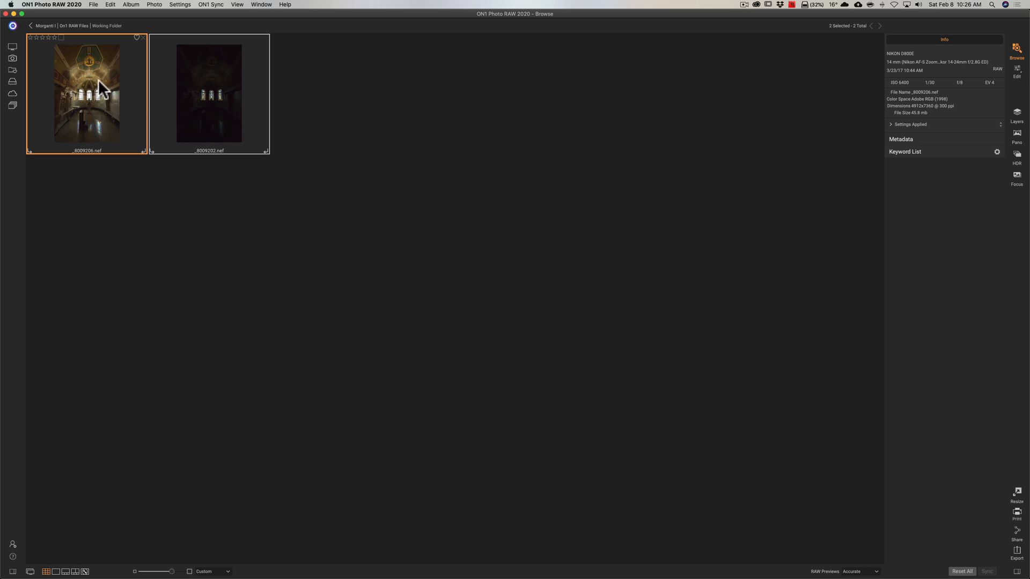
pyautogui.keyDown('super'); pyautogui.click(210, 95); pyautogui.keyUp('super')
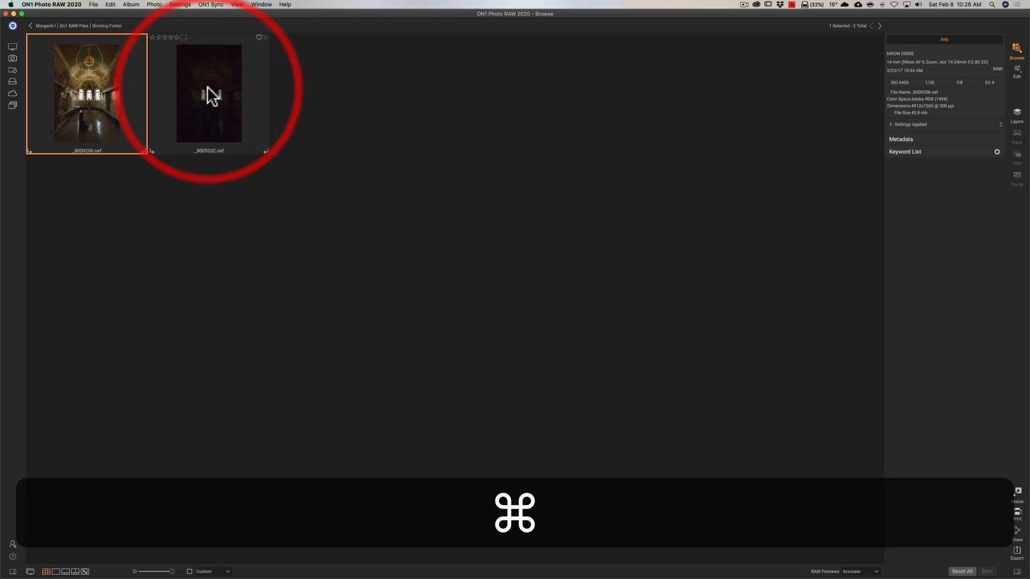
pyautogui.keyDown('super'); pyautogui.click(210, 95); pyautogui.keyUp('super')
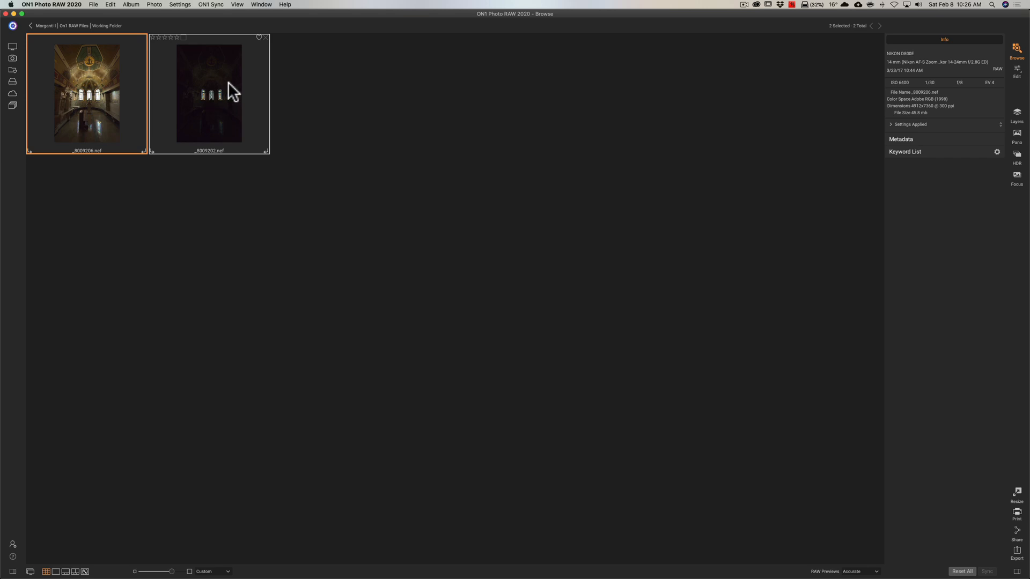
# Step: Open the two selected exposures as layers in one new photo
pyautogui.rightClick(228, 81)
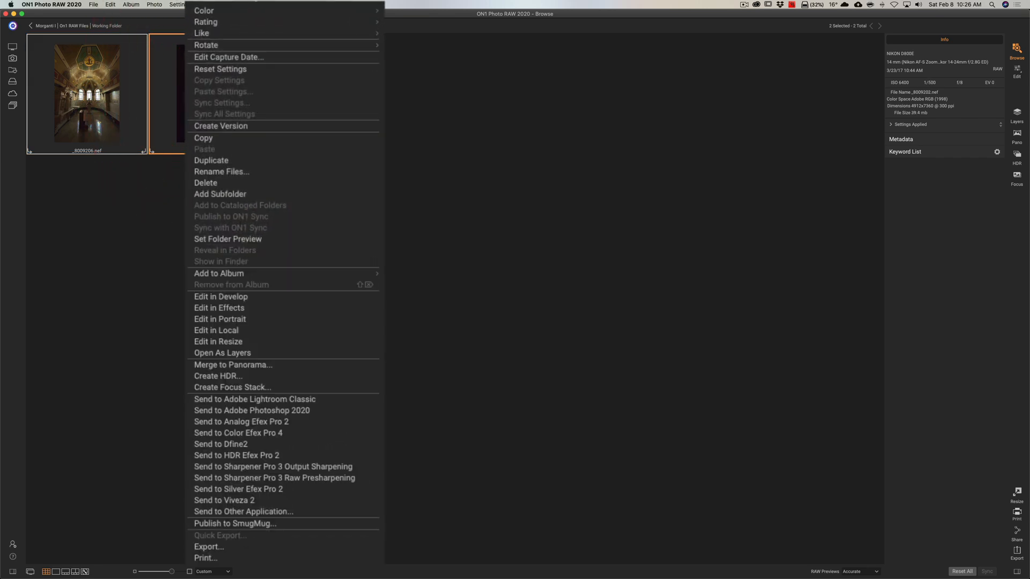
pyautogui.click(274, 353)
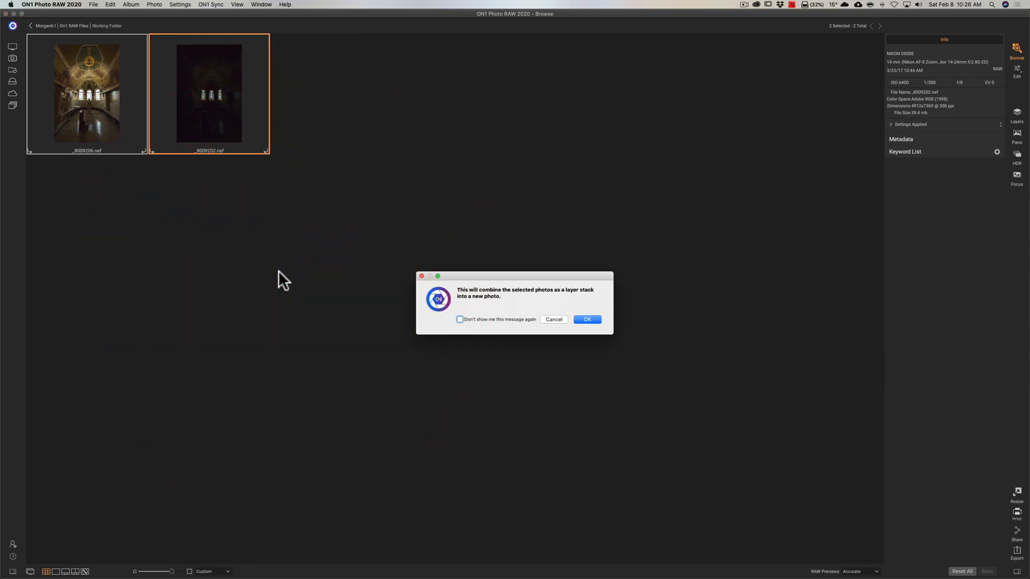
pyautogui.click(589, 320)
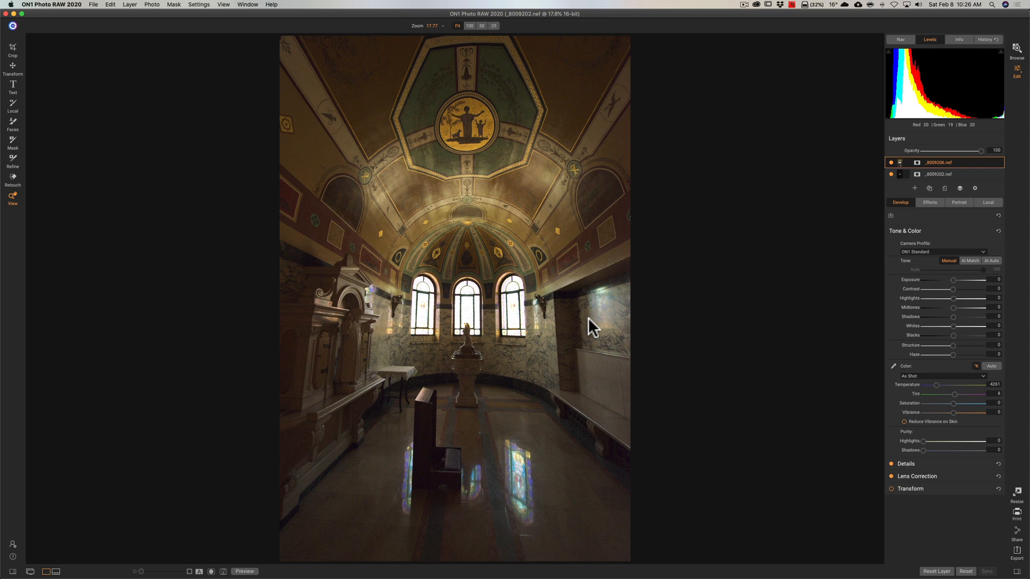
# Step: Run Align Visible Layers on the two stacked exposures
pyautogui.click(129, 5)
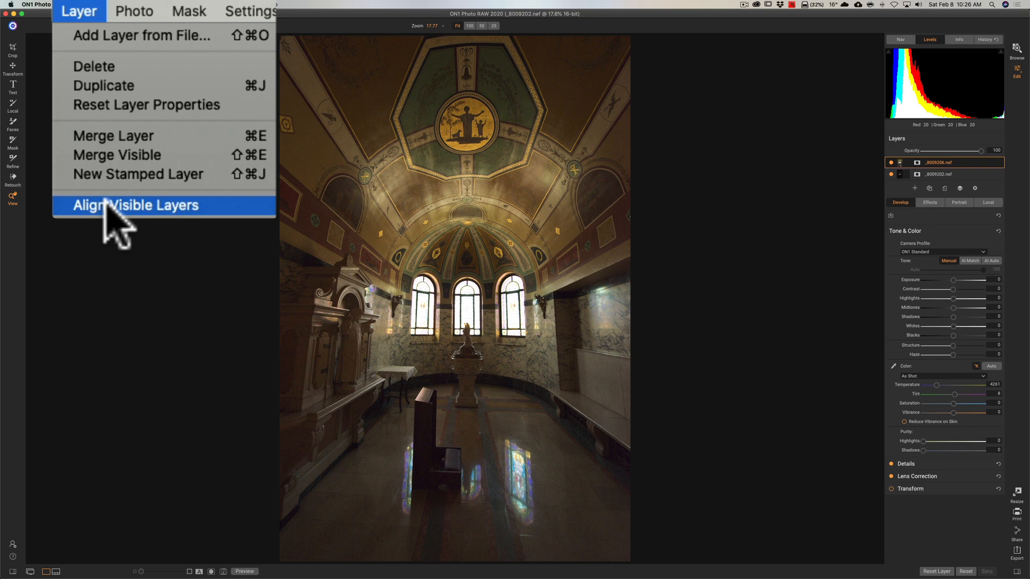
pyautogui.click(113, 209)
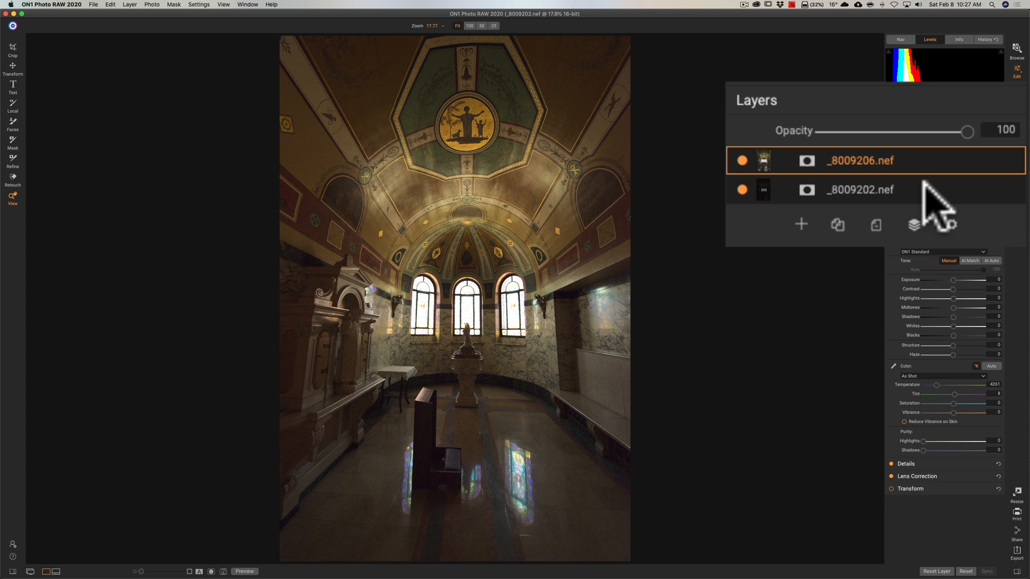
# Step: Move the dark _8009202.nef layer on top and give it a Lumen luminosity mask
pyautogui.moveTo(925, 191); pyautogui.dragTo(917, 153)
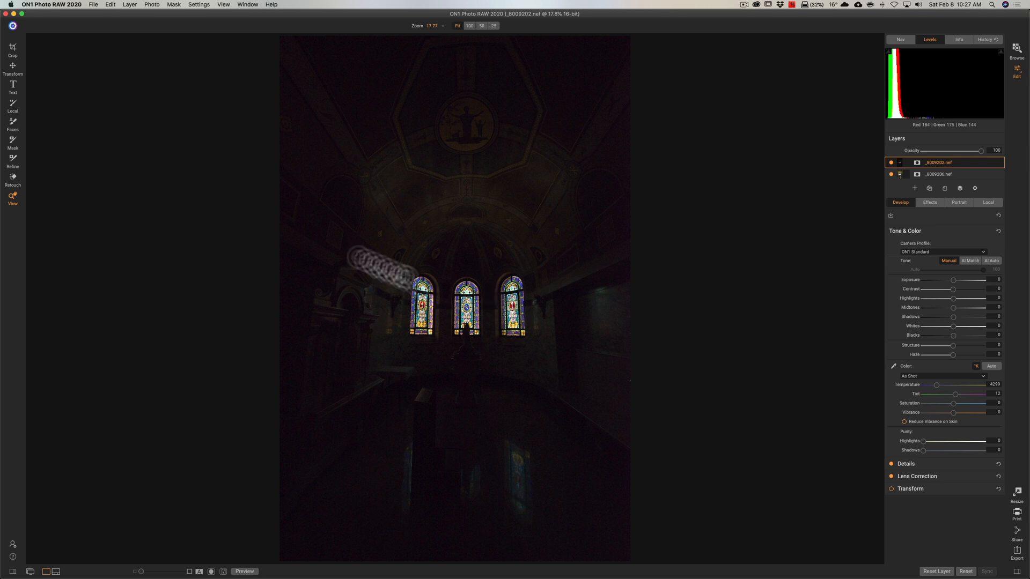
pyautogui.click(131, 5)
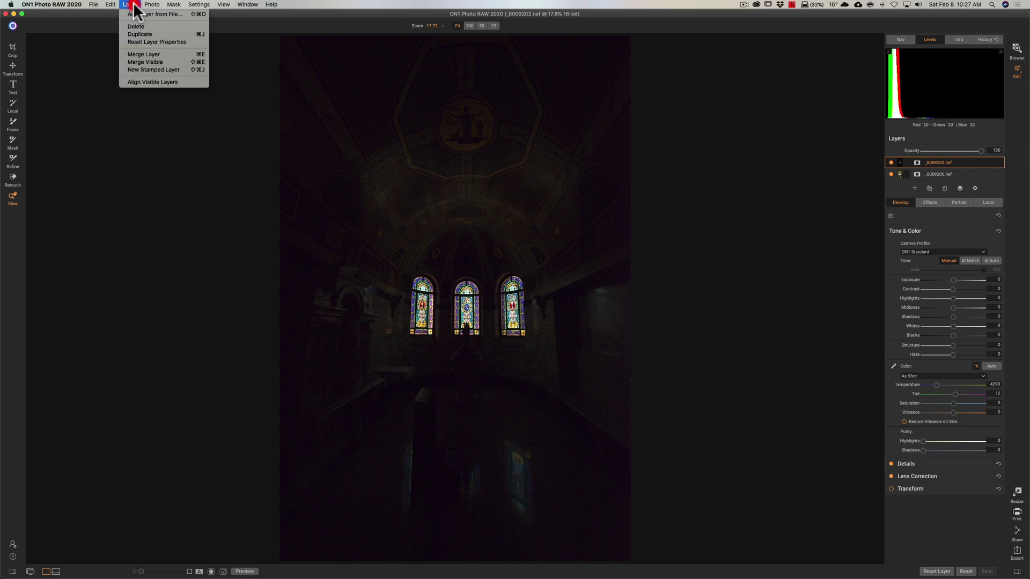
pyautogui.click(138, 80)
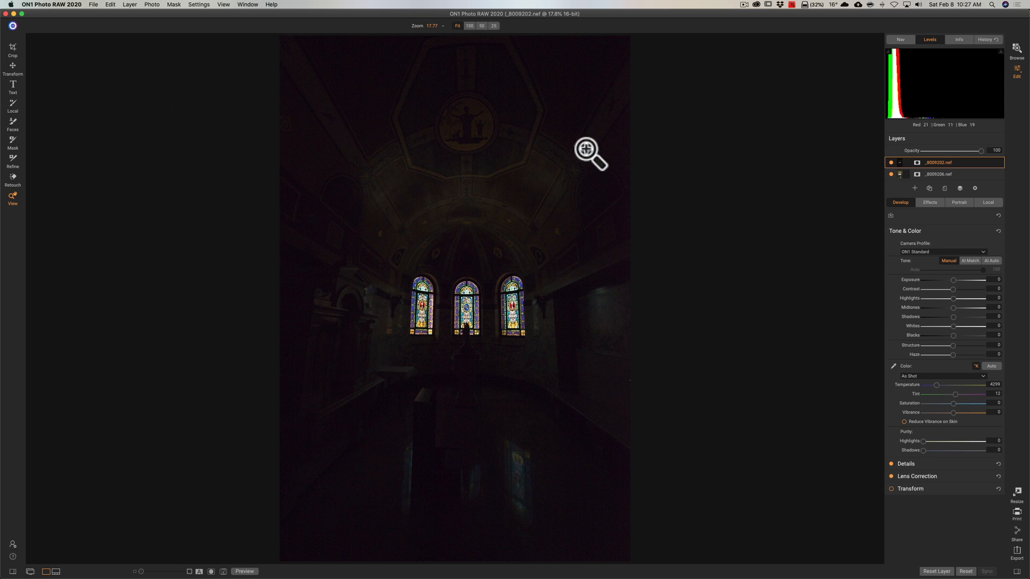
pyautogui.click(918, 162)
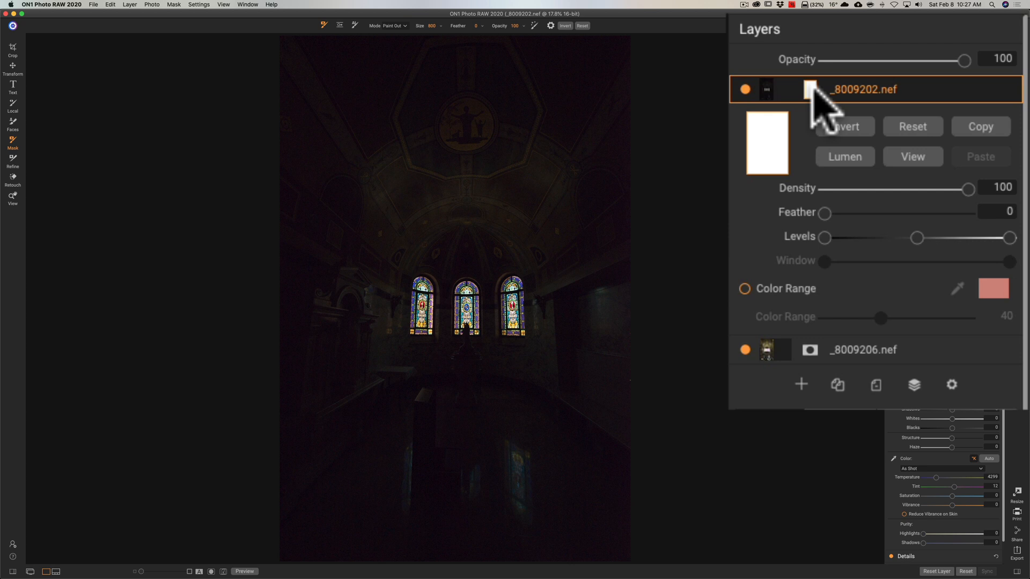
pyautogui.click(845, 157)
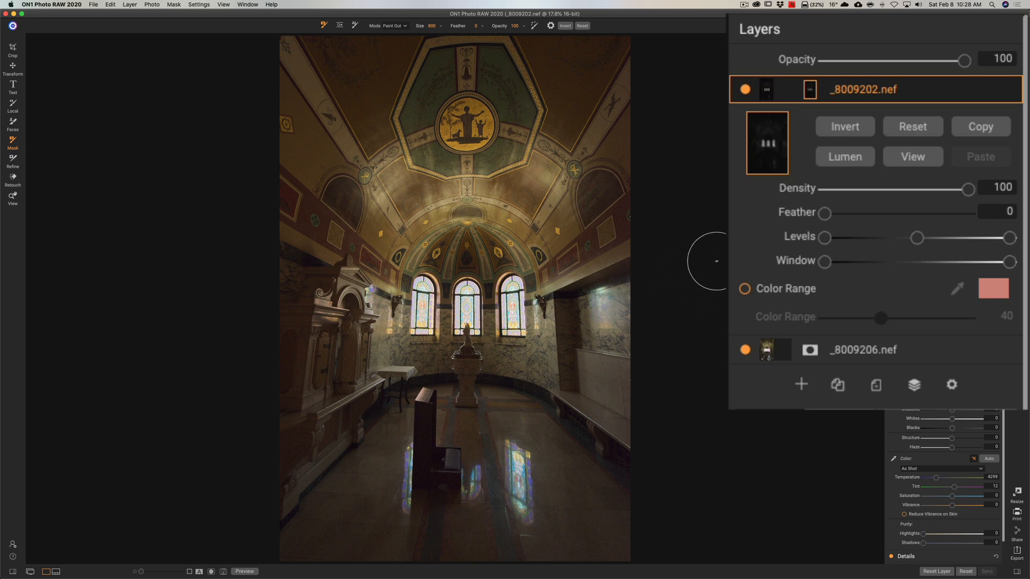
# Step: Undo the luminosity mask and the layer reordering, leaving a plain mask below the bright layer
pyautogui.press('super')
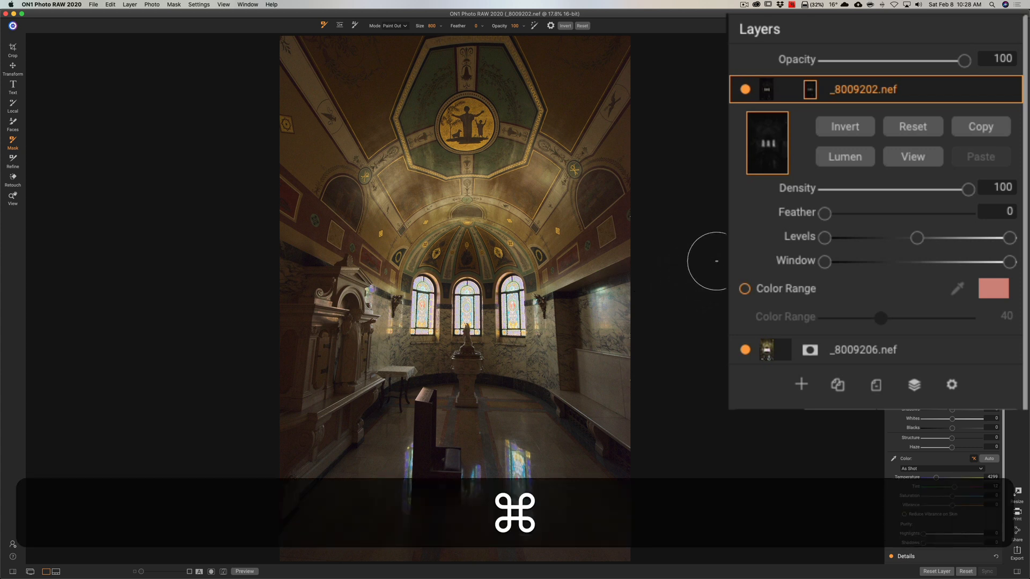
pyautogui.press('super+z')
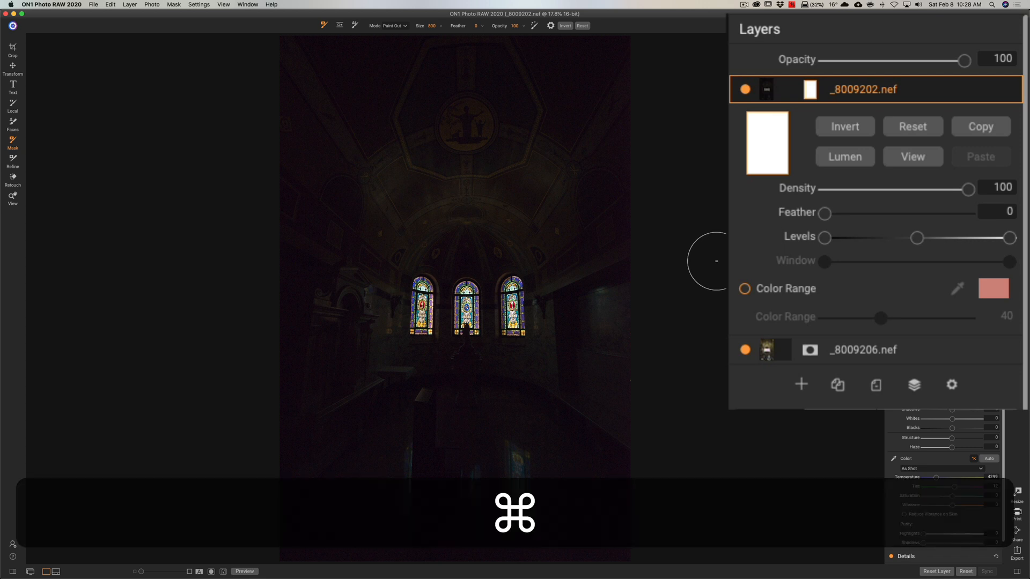
pyautogui.press('super+z')
pyautogui.press('super+z')
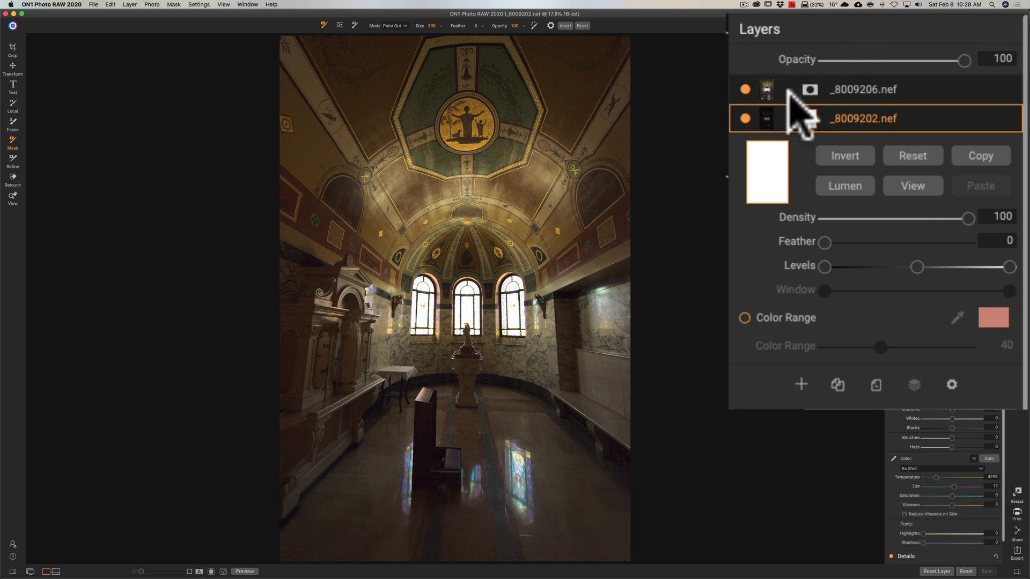
# Step: Select the bright _8009206.nef top layer and align the visible layers again
pyautogui.click(809, 120)
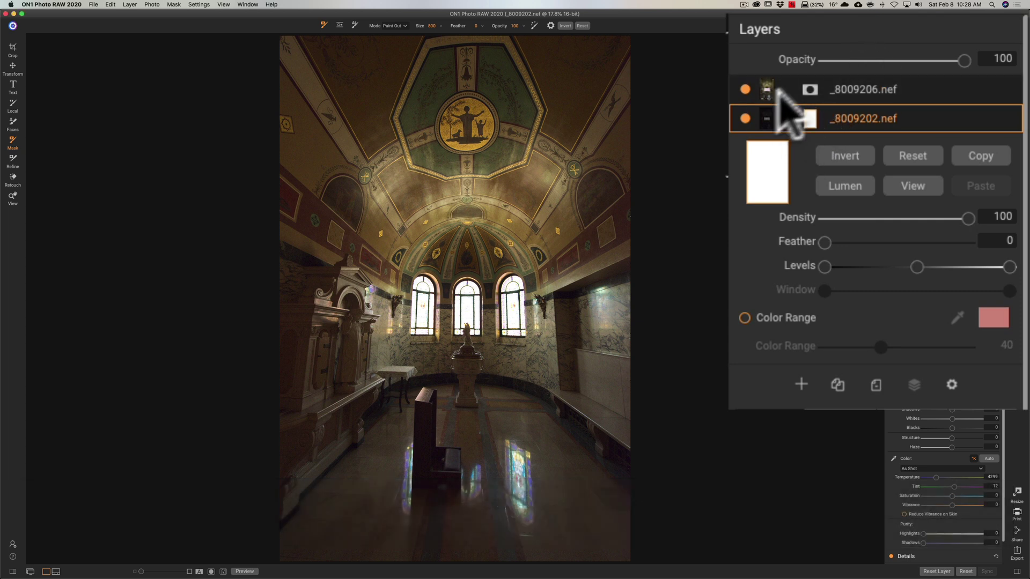
pyautogui.click(865, 89)
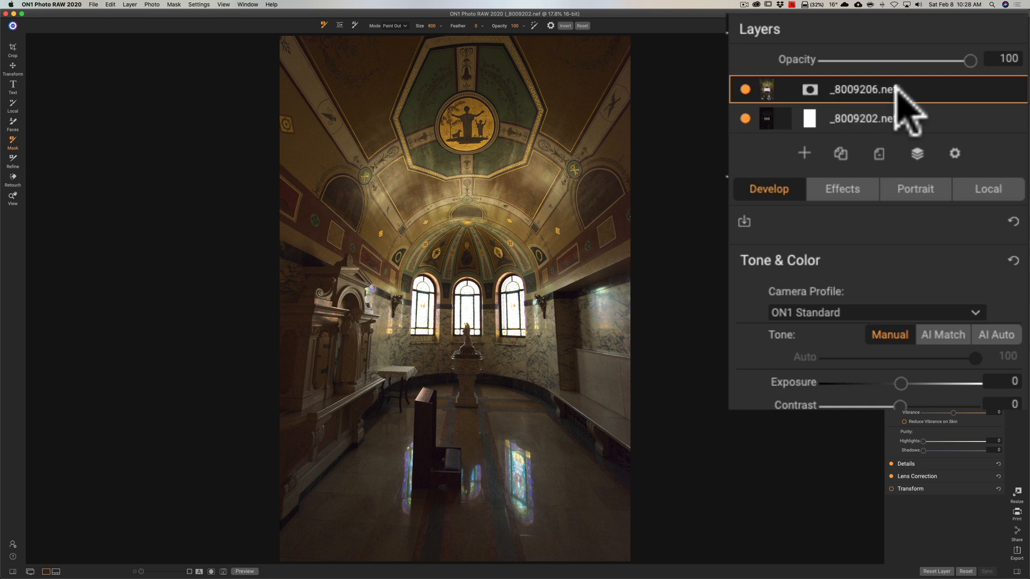
pyautogui.click(129, 4)
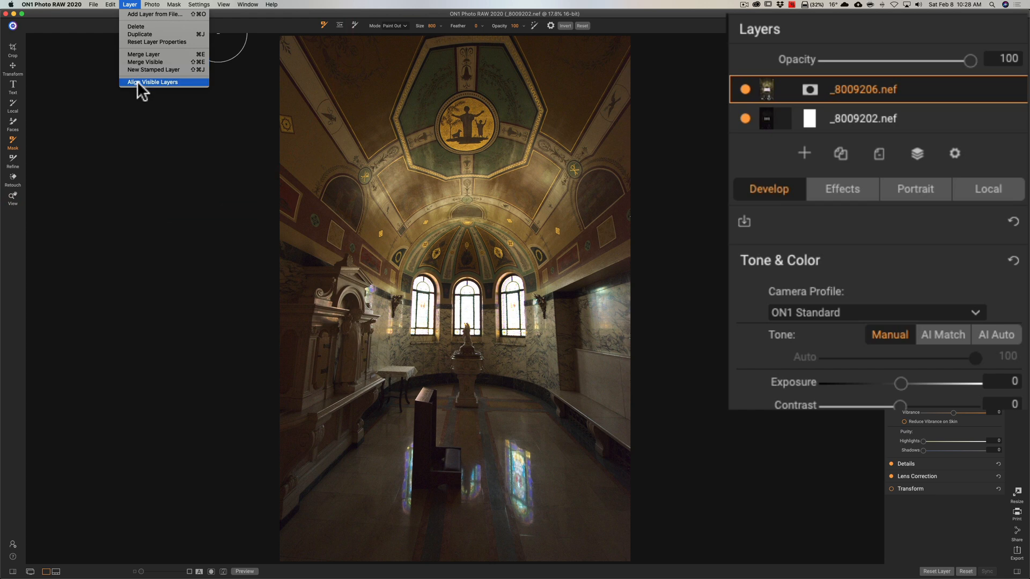
pyautogui.click(152, 82)
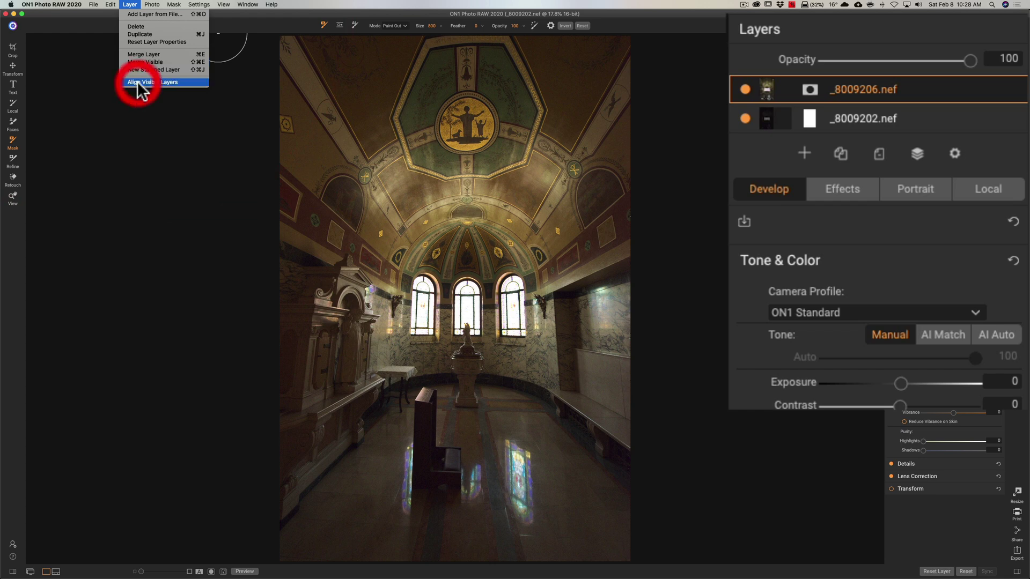
pyautogui.click(11, 196)
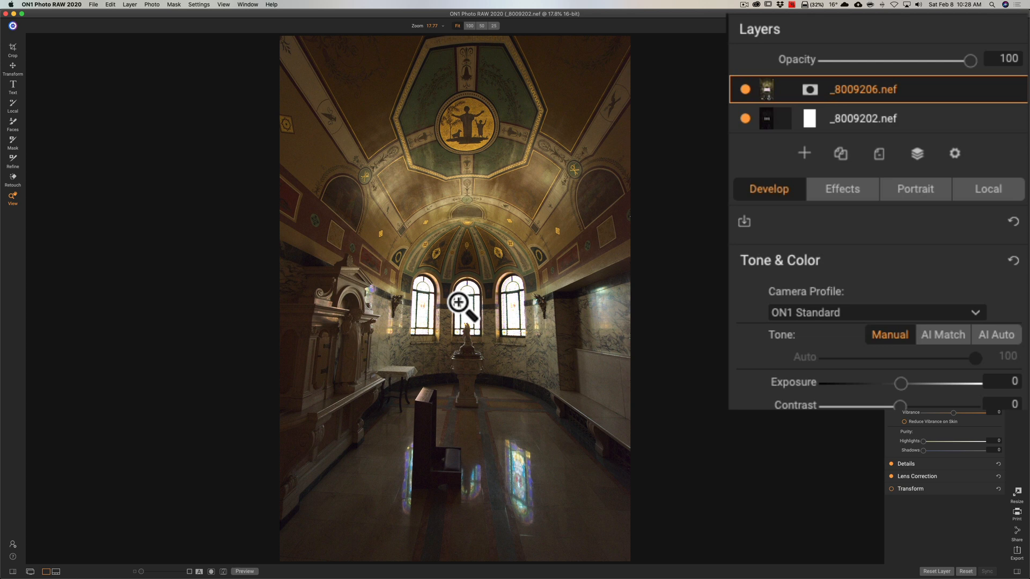
# Step: Raise the masking brush Feather to 15 and shrink the brush
pyautogui.click(810, 89)
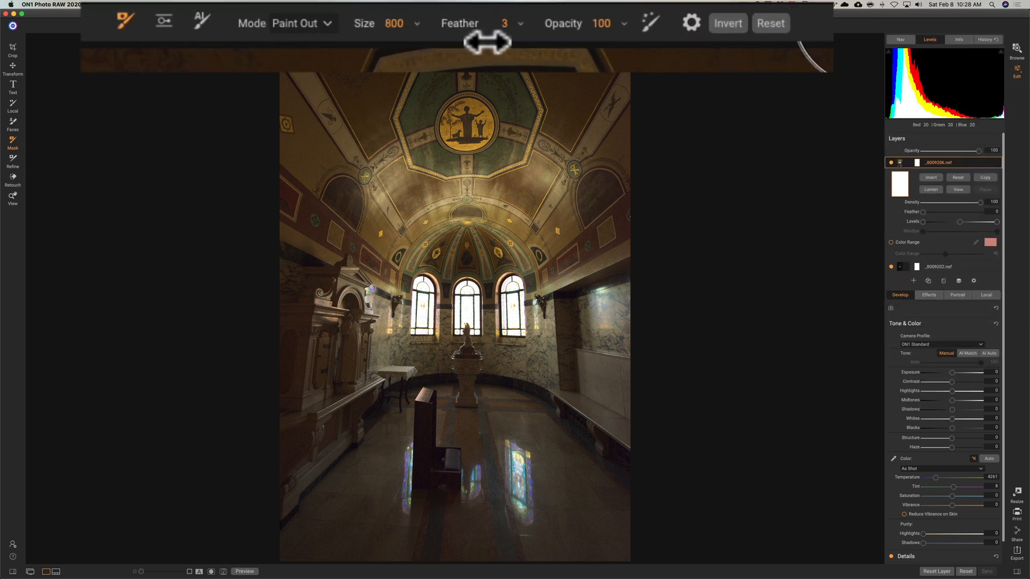
pyautogui.moveTo(487, 44); pyautogui.dragTo(504, 45)
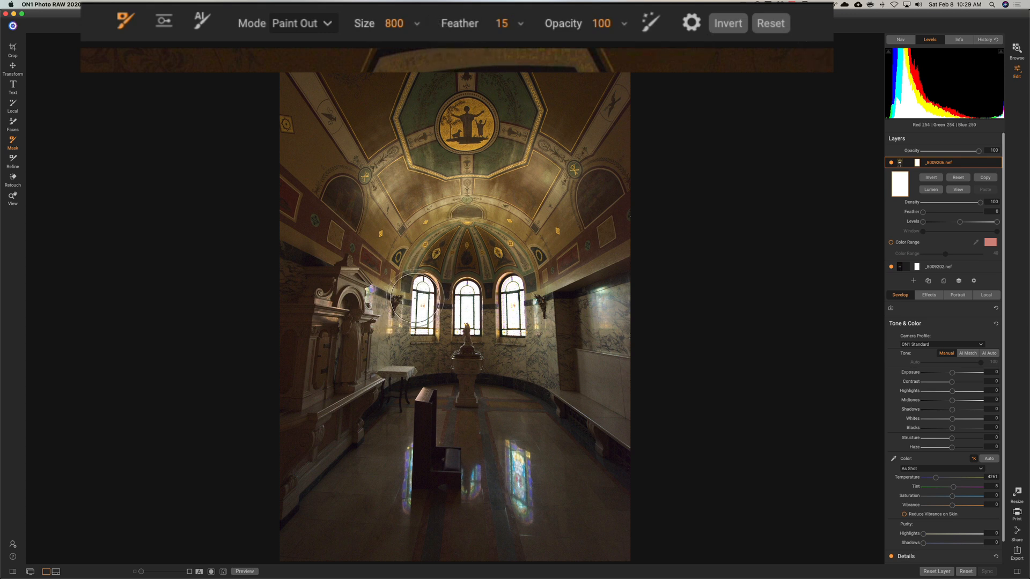
pyautogui.press('[')
pyautogui.press('[')
pyautogui.press('[')
pyautogui.press('[')
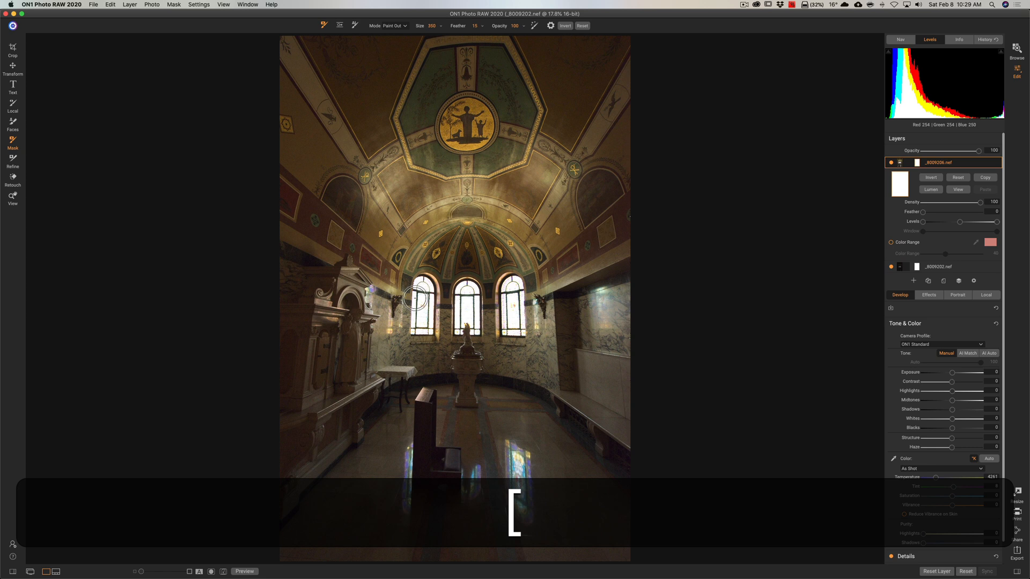
pyautogui.press('[')
pyautogui.press('[')
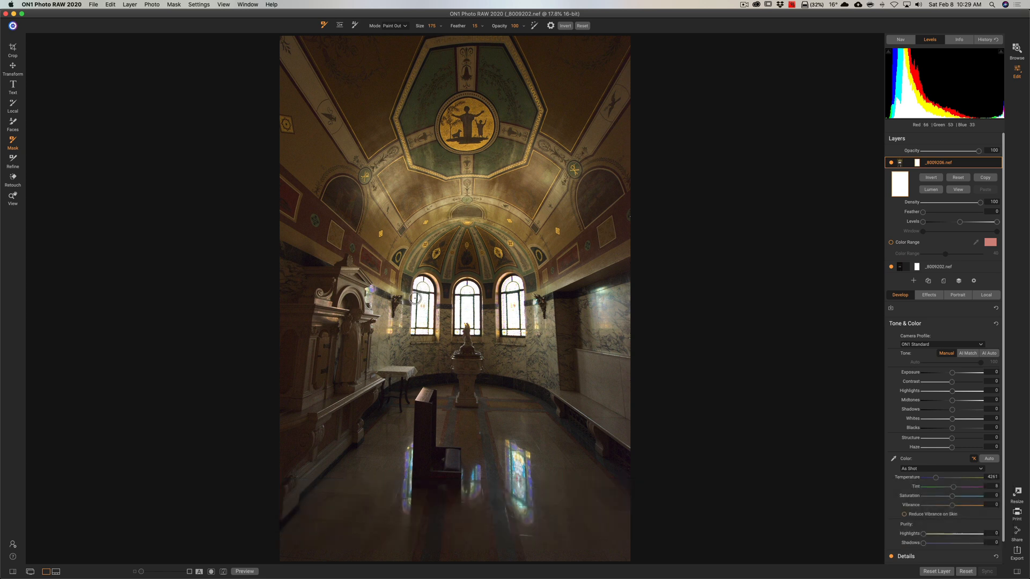
# Step: Paint out the top layer's mask over the left window to reveal the stained glass
pyautogui.moveTo(422, 288); pyautogui.dragTo(422, 326)
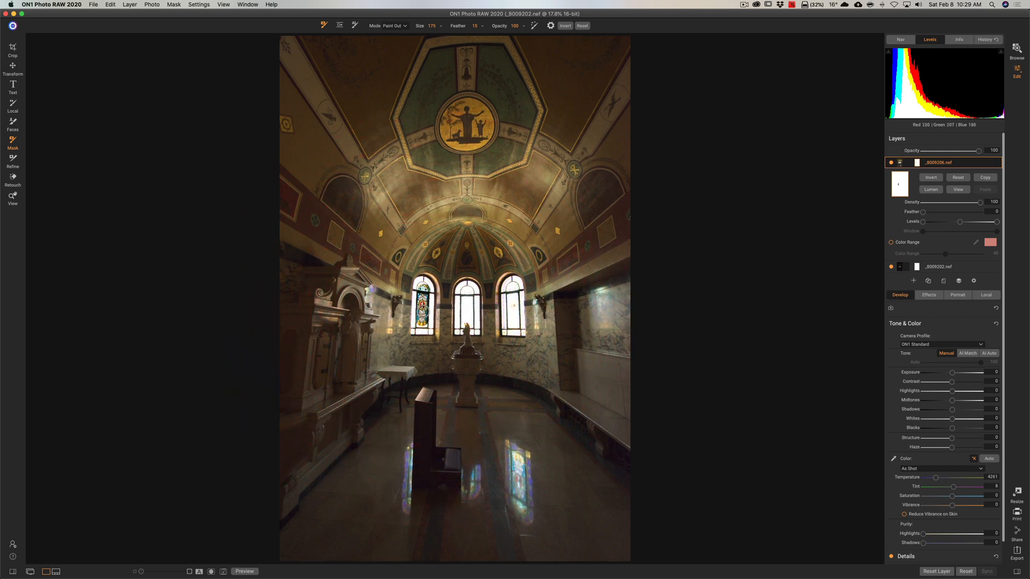
pyautogui.press('[')
pyautogui.moveTo(418, 284); pyautogui.dragTo(514, 306)
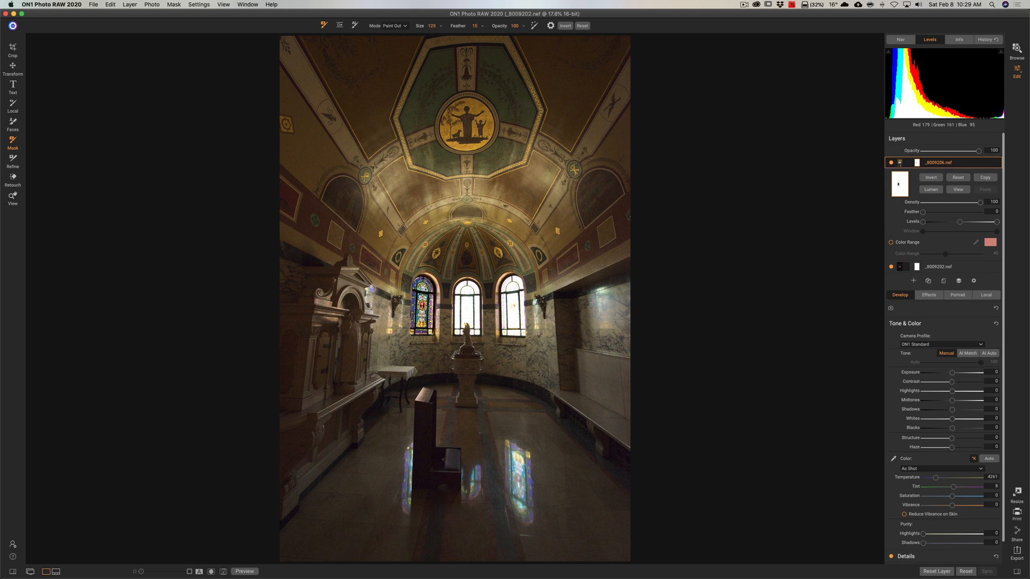
# Step: Paint straight Shift-click strokes down the right window to reveal its stained glass
pyautogui.press('[')
pyautogui.press(']')
pyautogui.press(']')
pyautogui.press(']')
pyautogui.press('shift')
pyautogui.keyDown('shift'); pyautogui.click(502, 294); pyautogui.keyUp('shift')
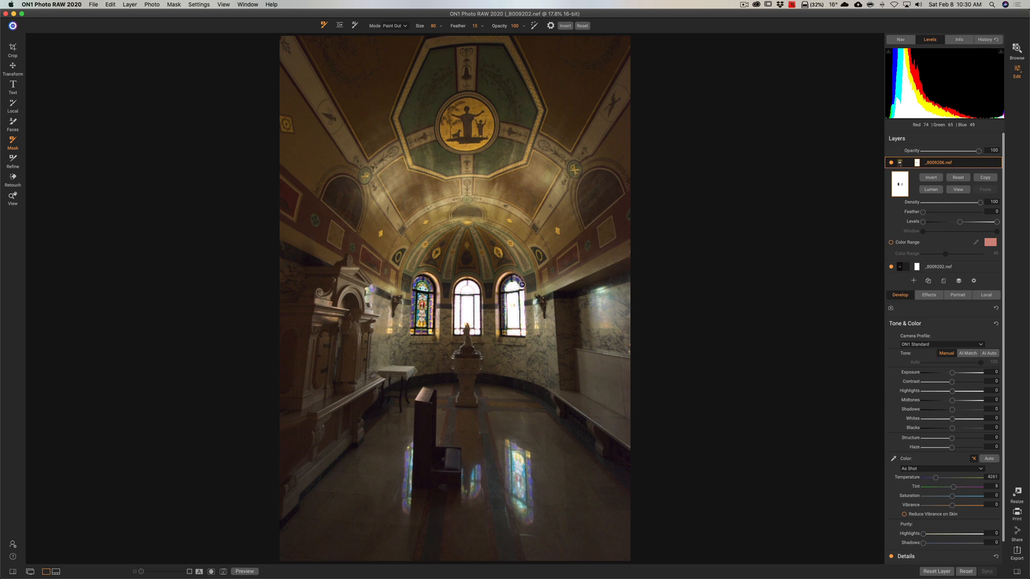
pyautogui.click(521, 291)
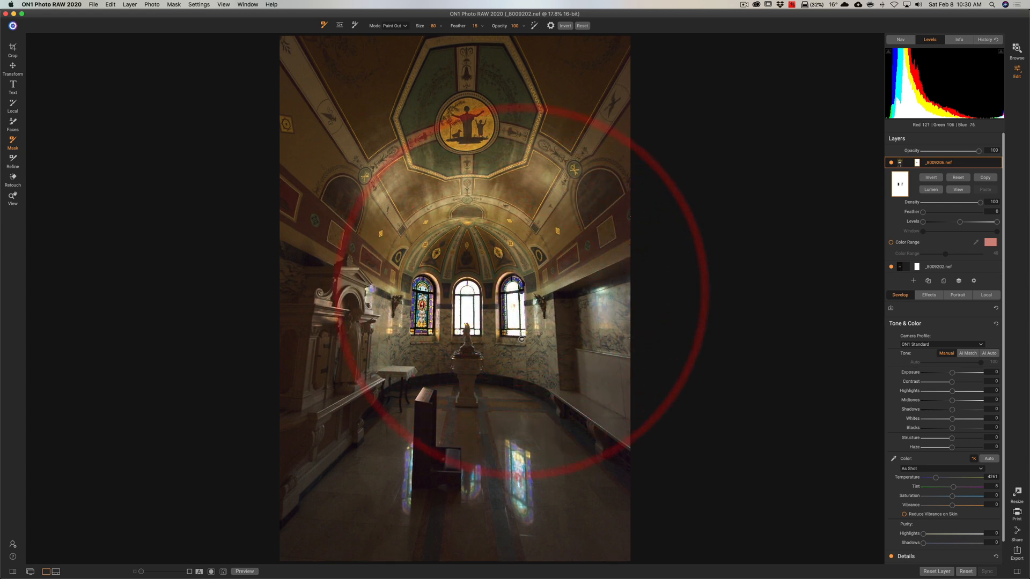
pyautogui.press('shift')
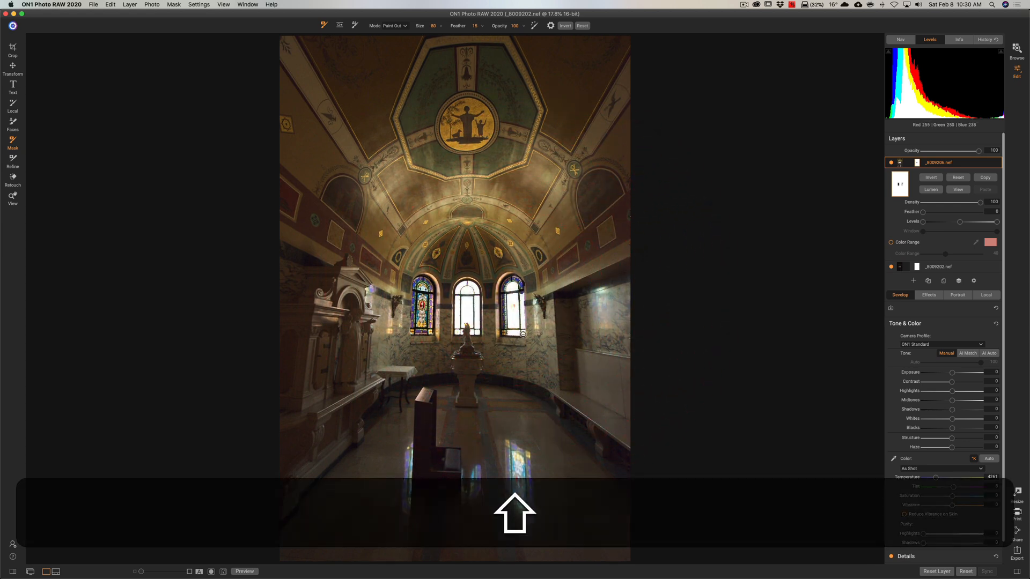
pyautogui.keyDown('shift'); pyautogui.click(522, 333); pyautogui.keyUp('shift')
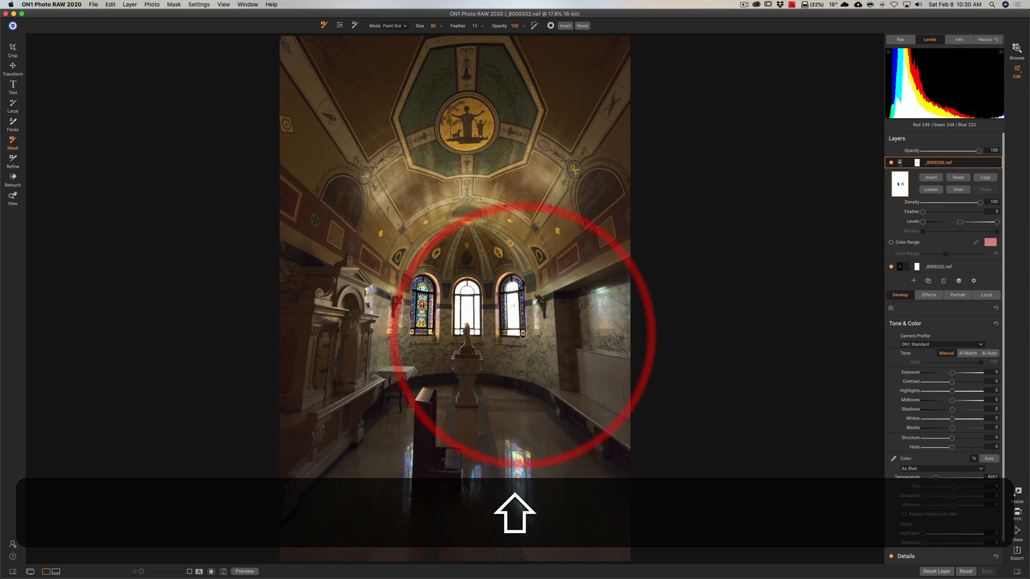
pyautogui.keyDown('shift'); pyautogui.click(505, 332); pyautogui.keyUp('shift')
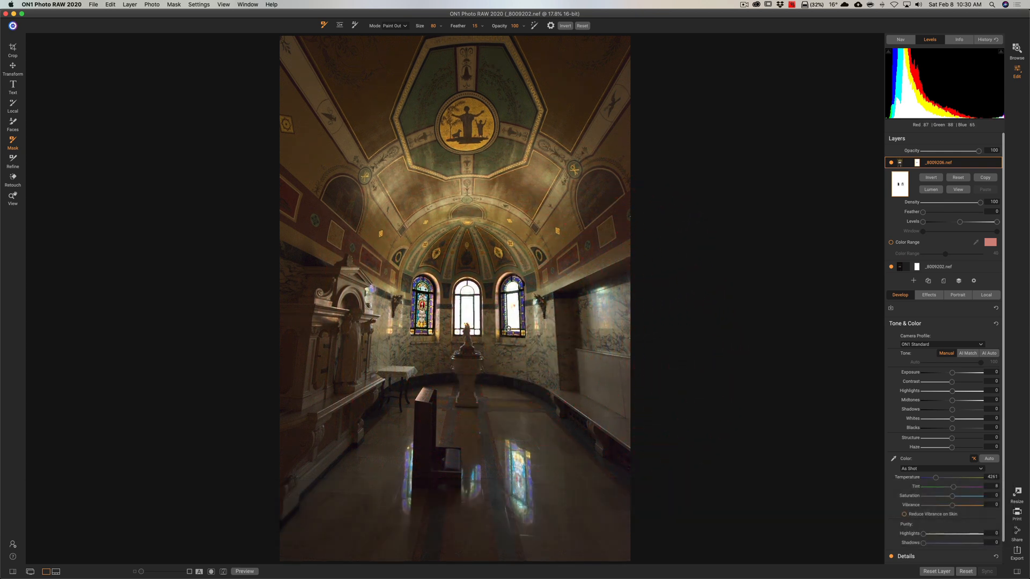
# Step: With a larger brush, paint out the rest of the right window's stained glass
pyautogui.press(']')
pyautogui.press(']')
pyautogui.press(']')
pyautogui.press(']')
pyautogui.press(']')
pyautogui.press(']')
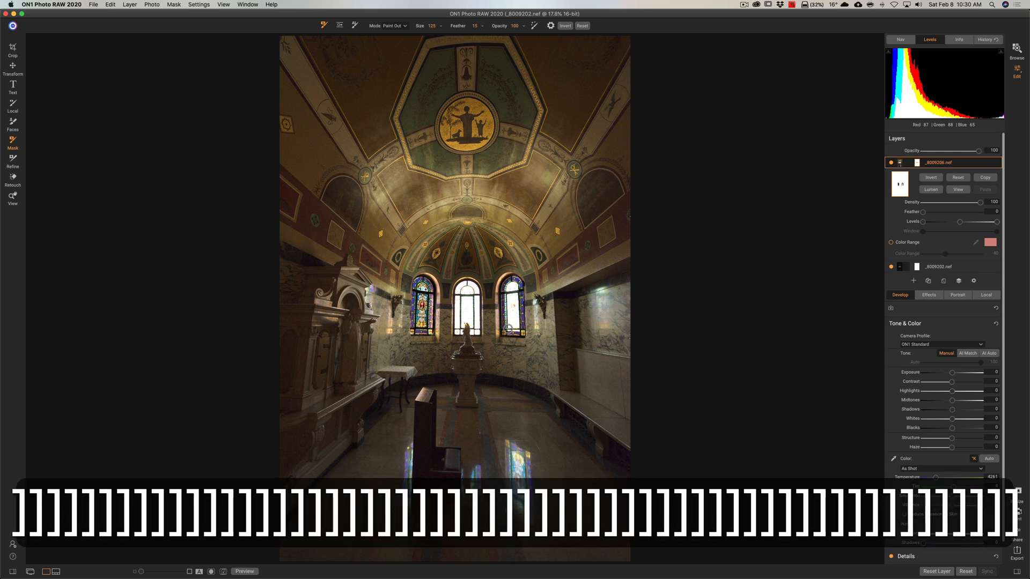
pyautogui.moveTo(508, 320)
pyautogui.mouseDown()
pyautogui.moveTo(512, 284)
pyautogui.moveTo(515, 330)
pyautogui.moveTo(513, 306)
pyautogui.mouseUp()
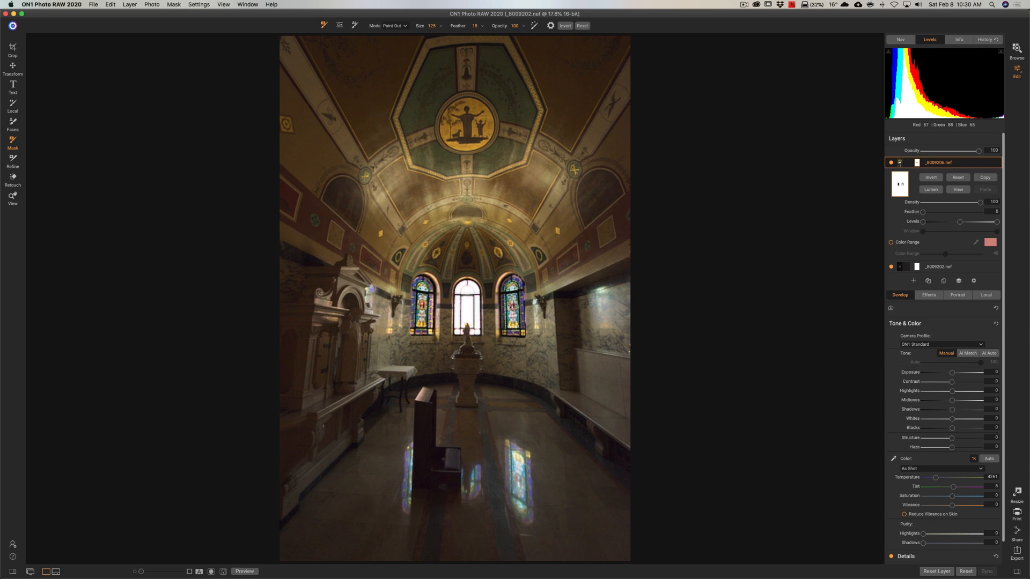
pyautogui.click(514, 310)
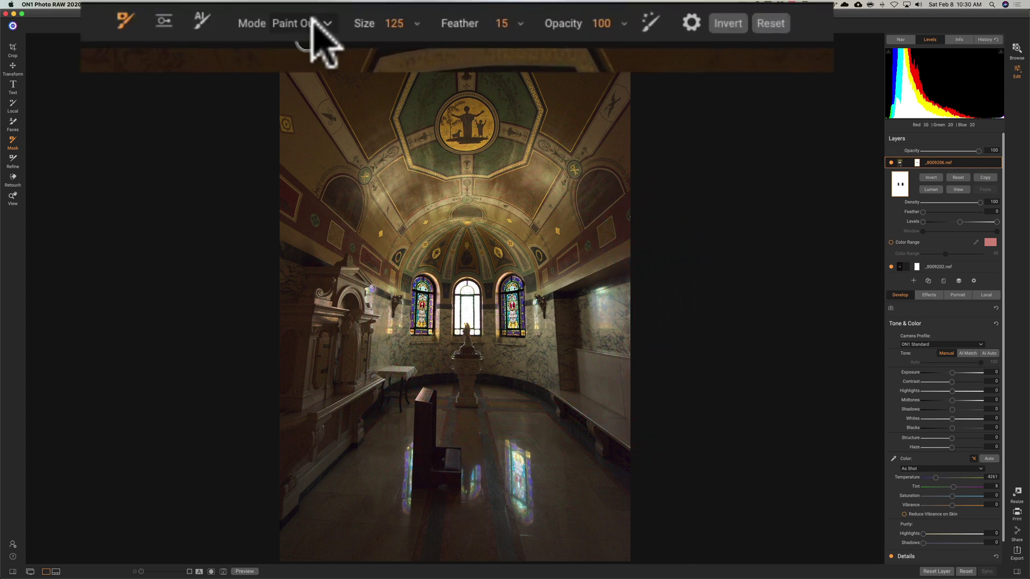
# Step: With the brush back in Paint Out mode, reveal the stained glass in the centre window
pyautogui.click(316, 25)
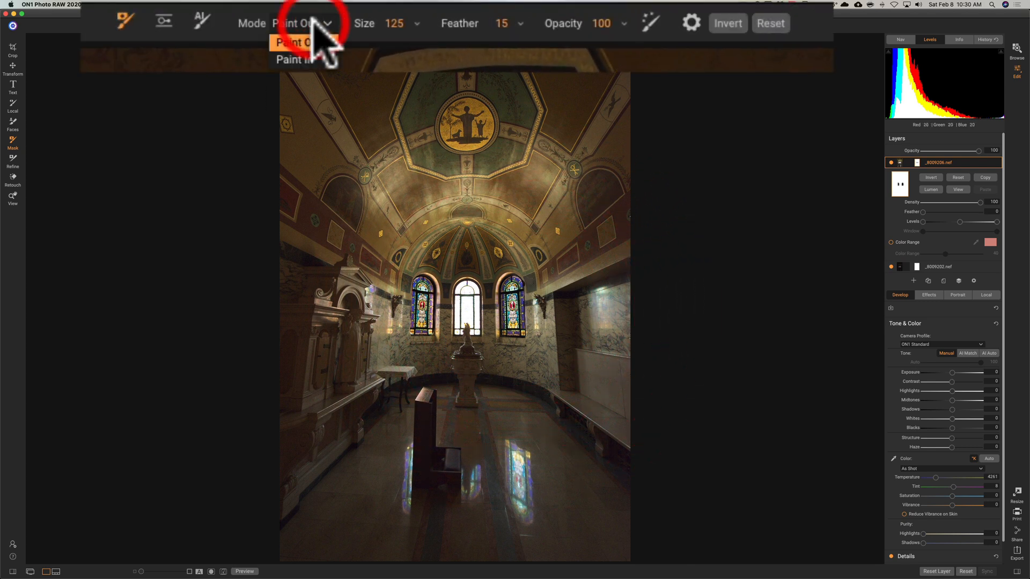
pyautogui.click(306, 48)
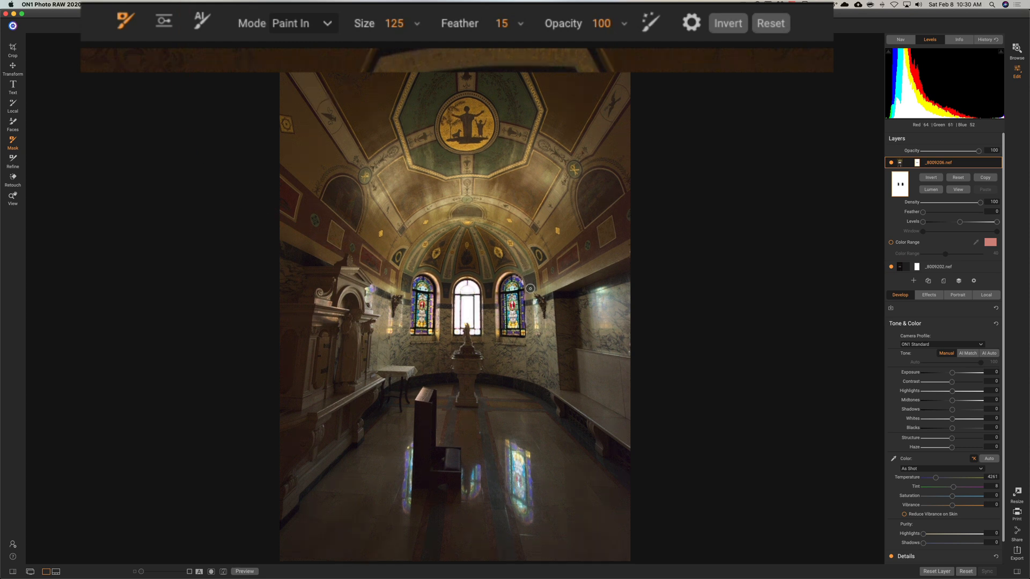
pyautogui.click(322, 24)
pyautogui.click(302, 42)
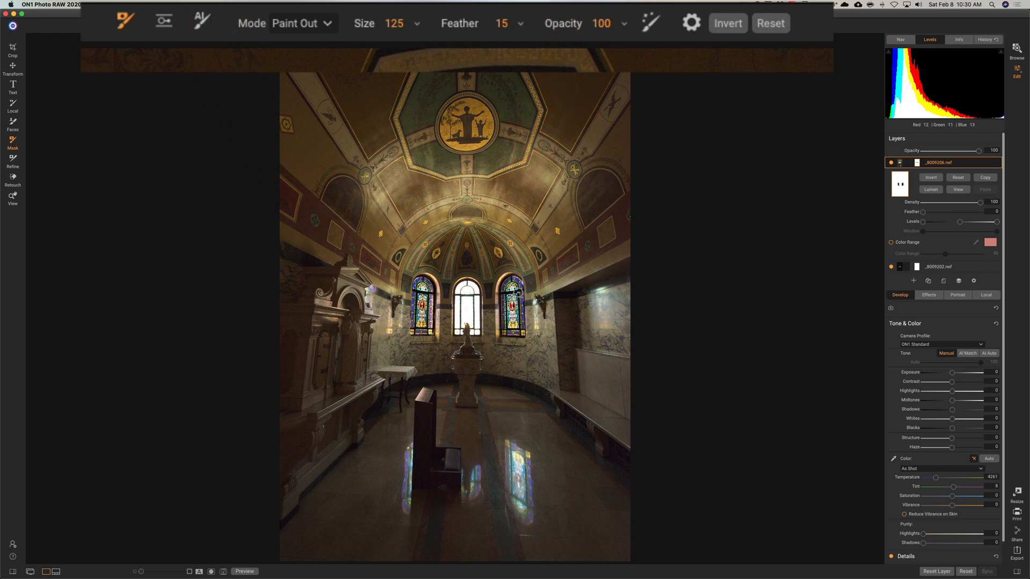
pyautogui.press('[')
pyautogui.press('[')
pyautogui.press('[')
pyautogui.press('[')
pyautogui.press('[')
pyautogui.press('[')
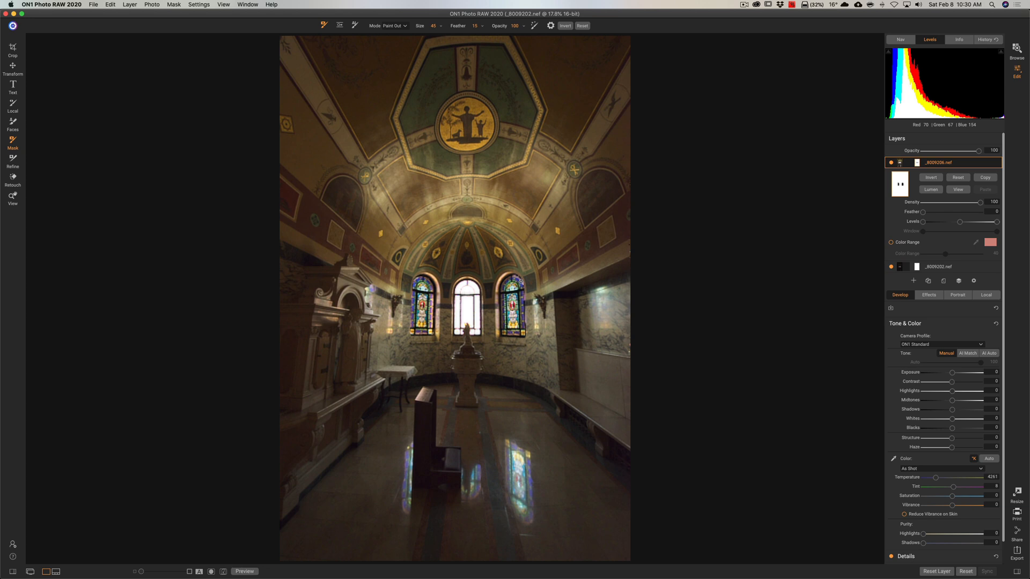
pyautogui.click(467, 285)
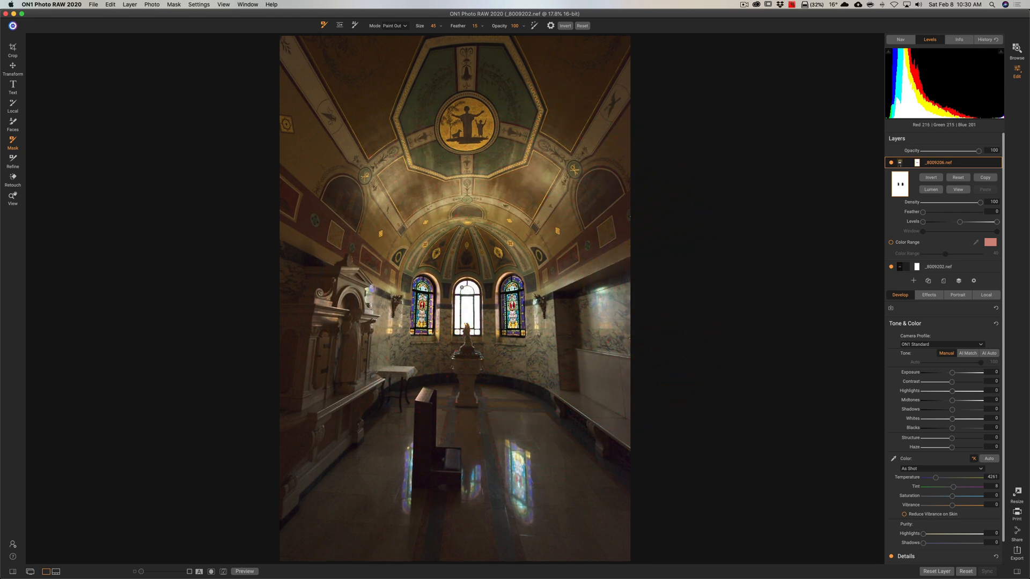
pyautogui.press(']')
pyautogui.press(']')
pyautogui.click(457, 291)
pyautogui.keyDown('shift'); pyautogui.click(471, 322); pyautogui.keyUp('shift')
pyautogui.click(459, 288)
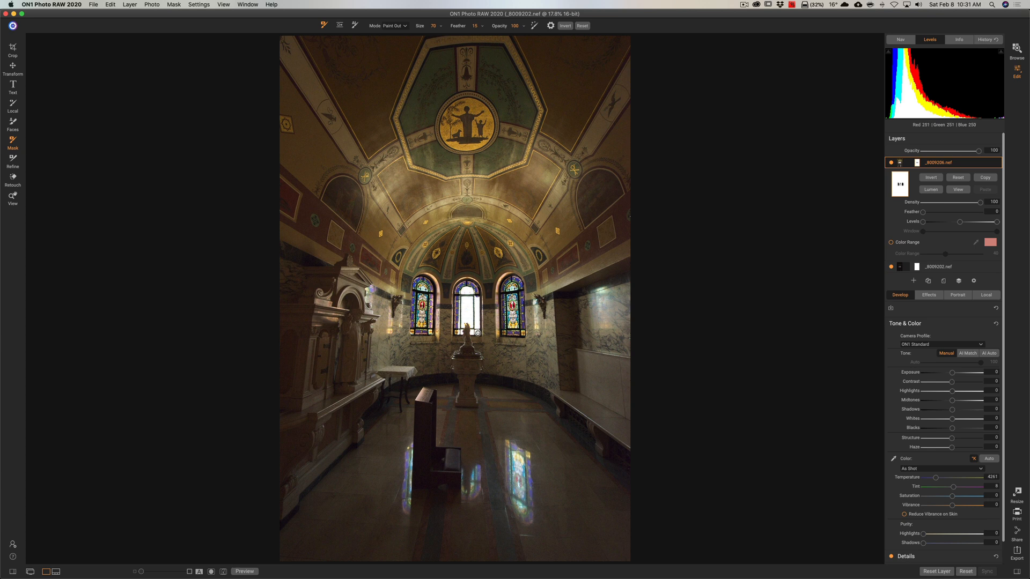
# Step: Finish the middle window's mask, switch the brush to Paint In, then return to the View tool
pyautogui.press('shift')
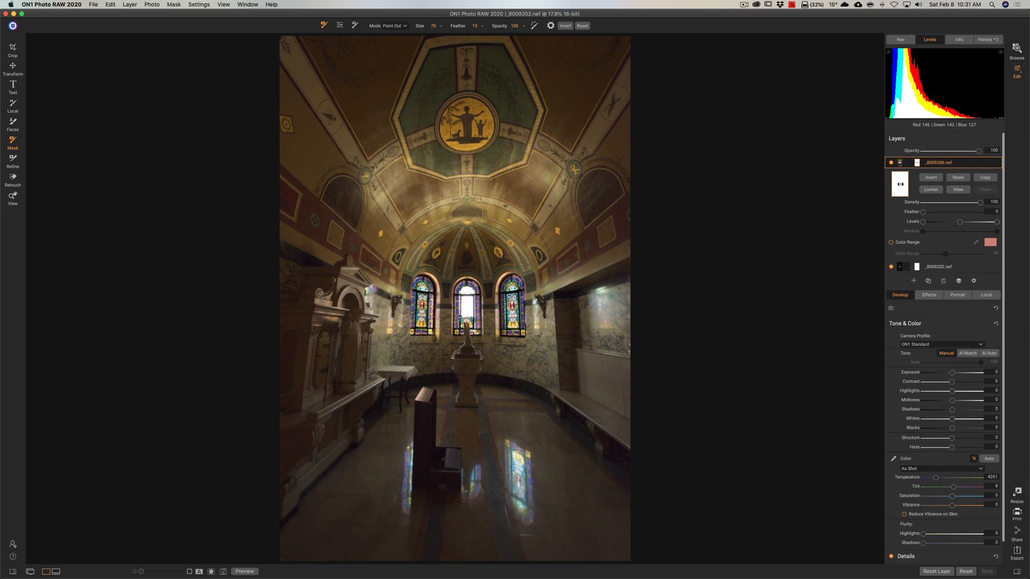
pyautogui.press('[')
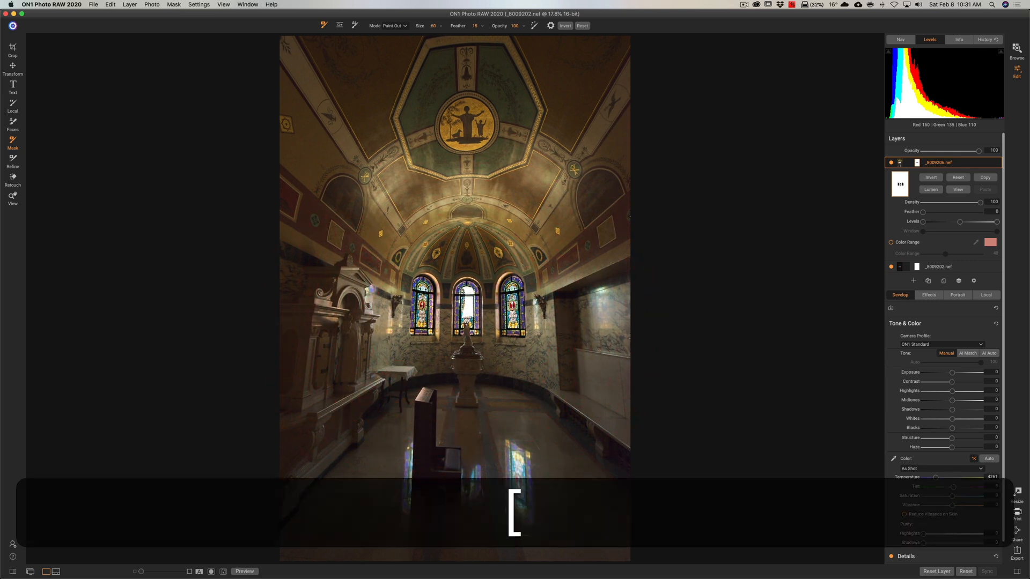
pyautogui.press(']')
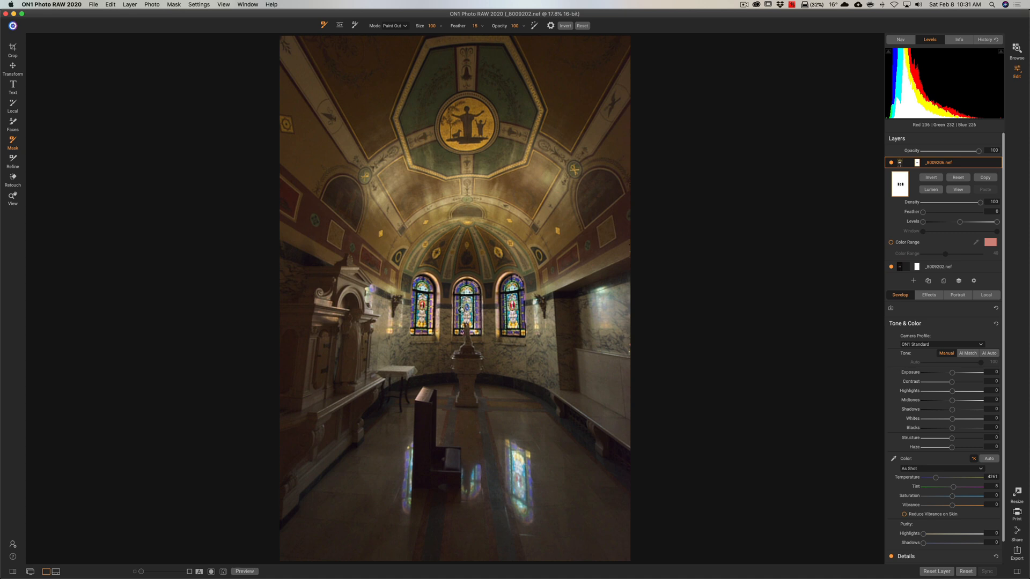
pyautogui.click(473, 309)
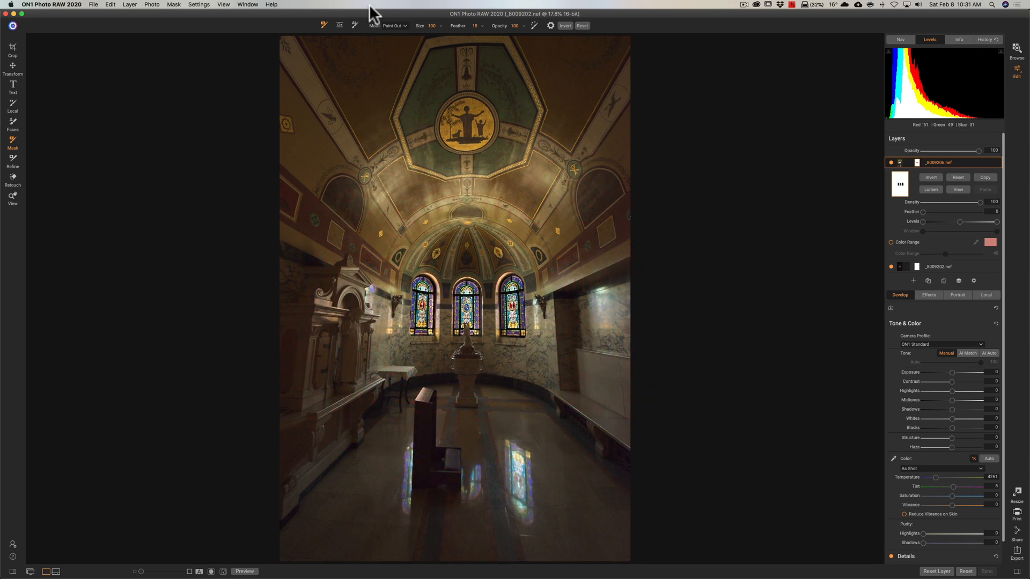
pyautogui.click(394, 25)
pyautogui.click(394, 40)
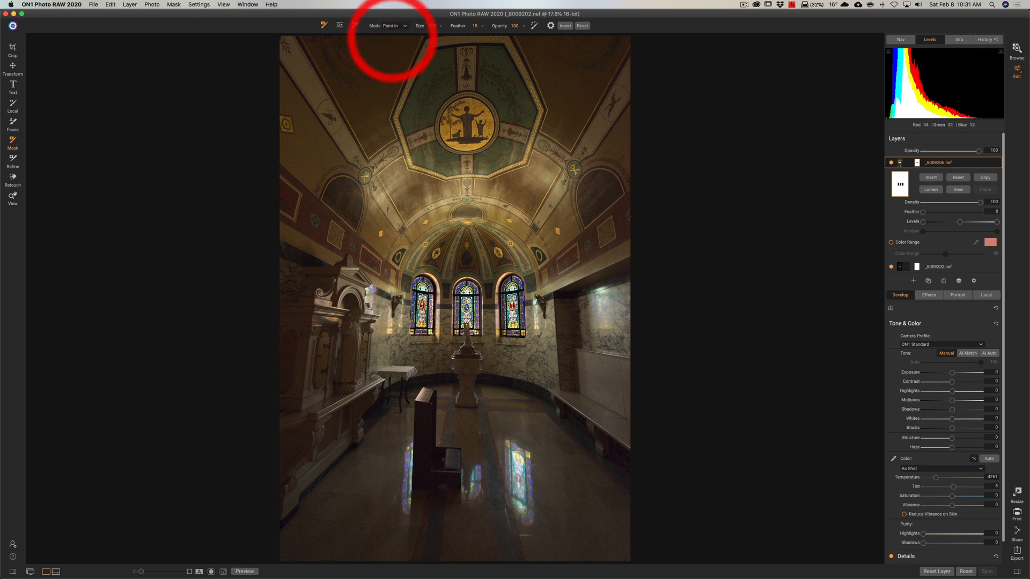
pyautogui.press('[')
pyautogui.press('[')
pyautogui.press('[')
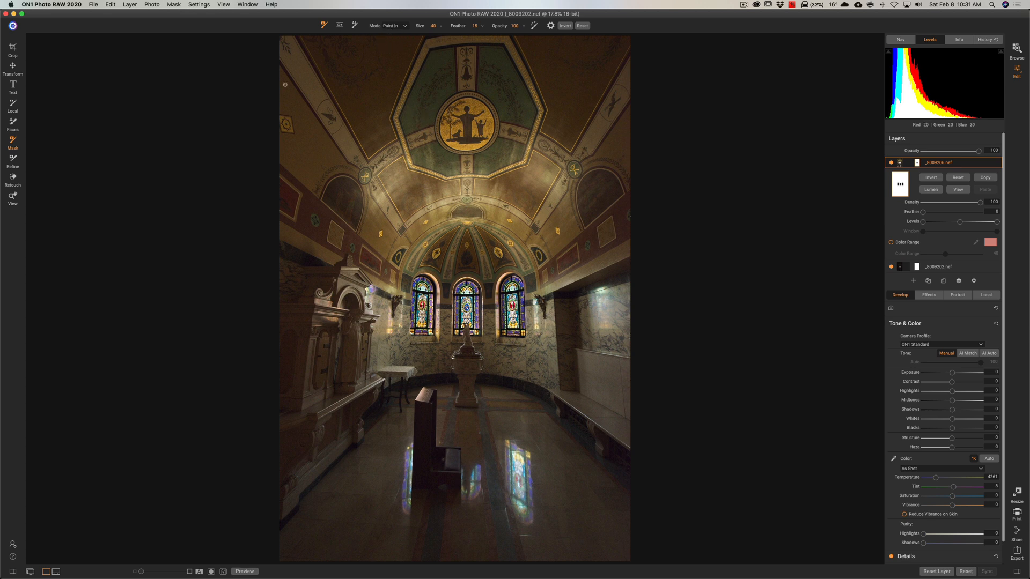
pyautogui.click(13, 197)
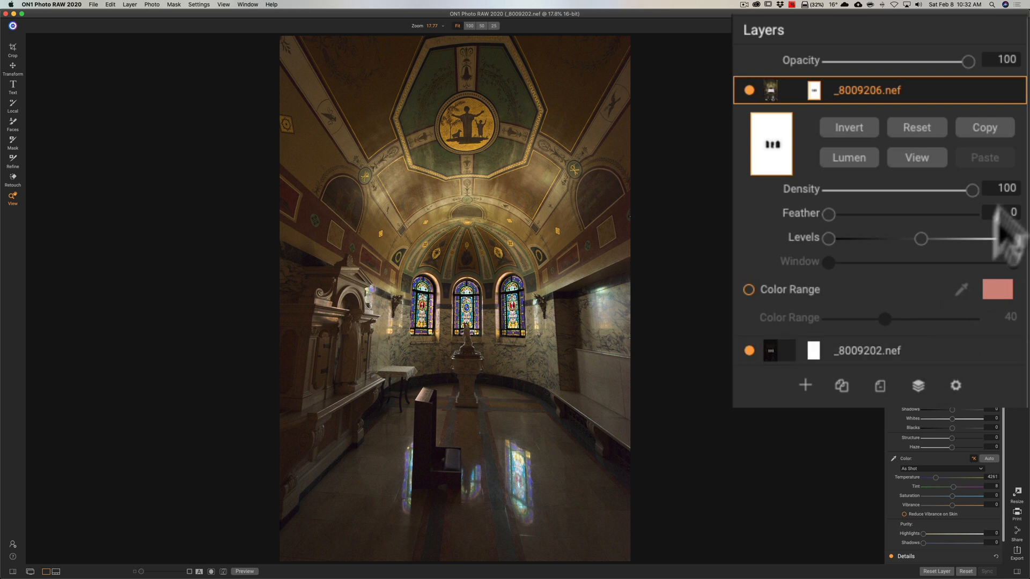
# Step: Merge the visible layers into a single blended layer
pyautogui.rightClick(927, 90)
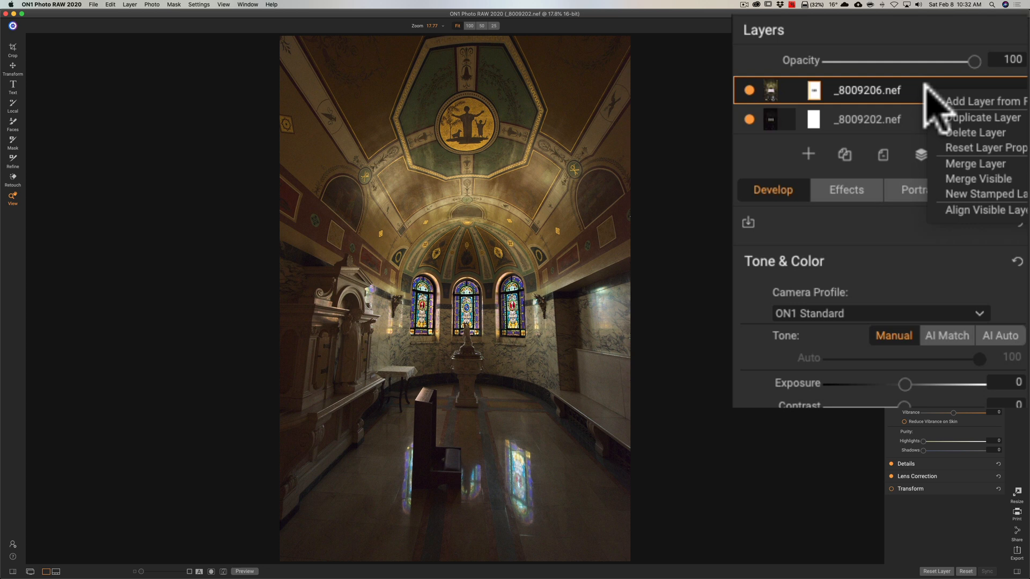
pyautogui.click(962, 178)
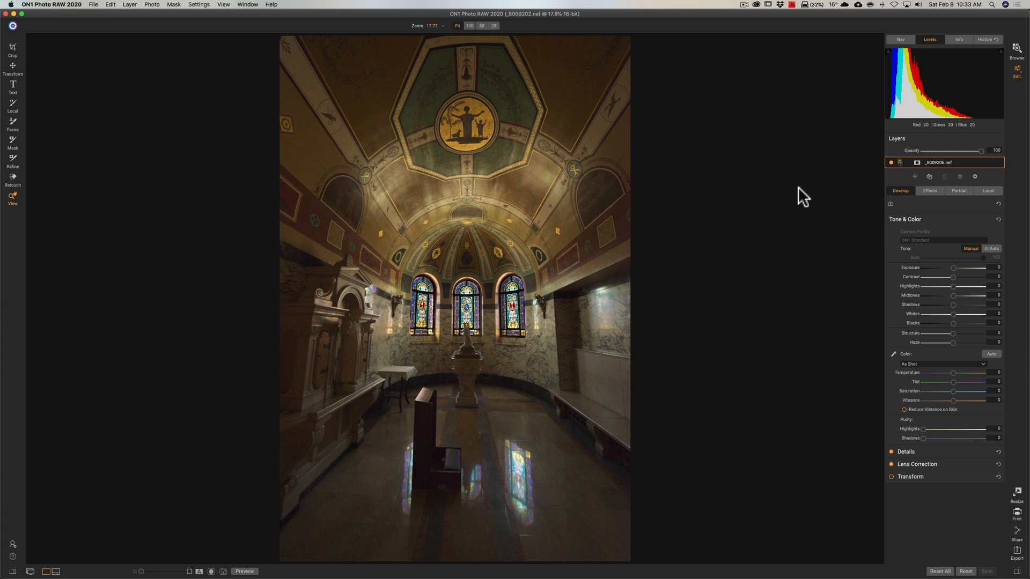
# Step: Enable Transform and level the photo along a horizontal line drawn across the room
pyautogui.click(937, 479)
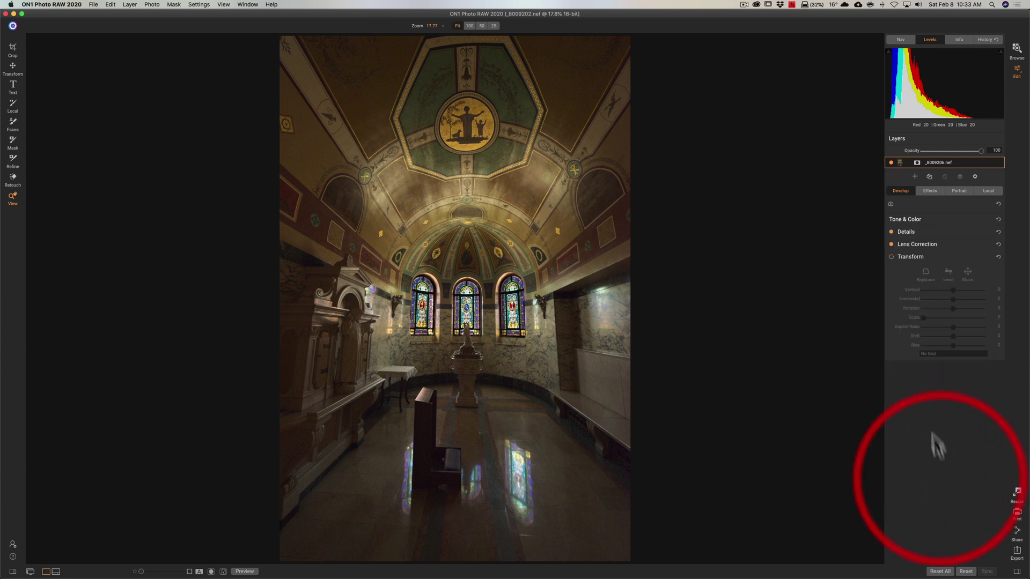
pyautogui.click(890, 256)
pyautogui.click(948, 274)
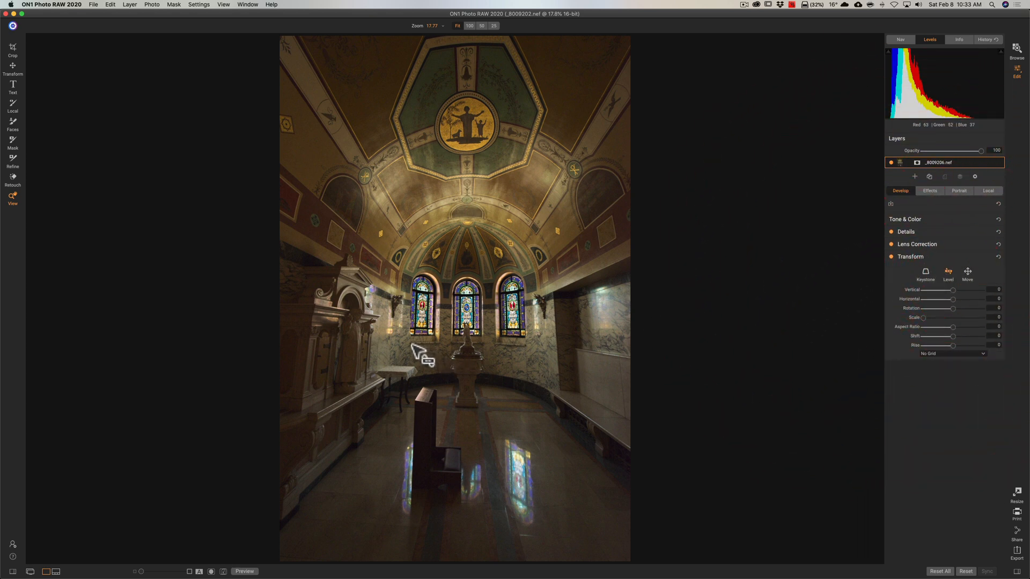
pyautogui.moveTo(412, 344); pyautogui.dragTo(527, 348)
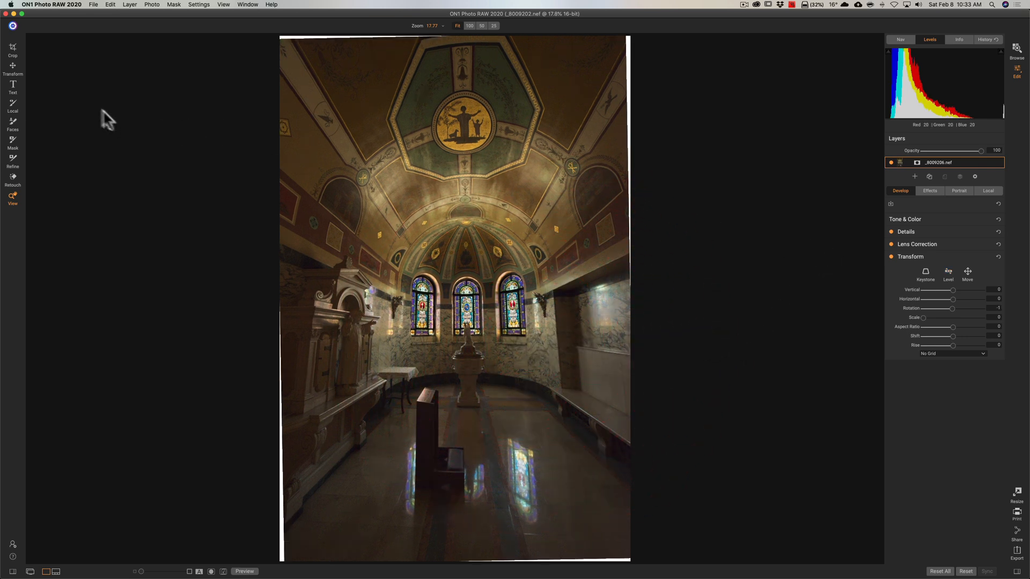
# Step: Crop the levelled photo by pulling the top-left and bottom-right corners inward, repositioning, and applying
pyautogui.click(12, 46)
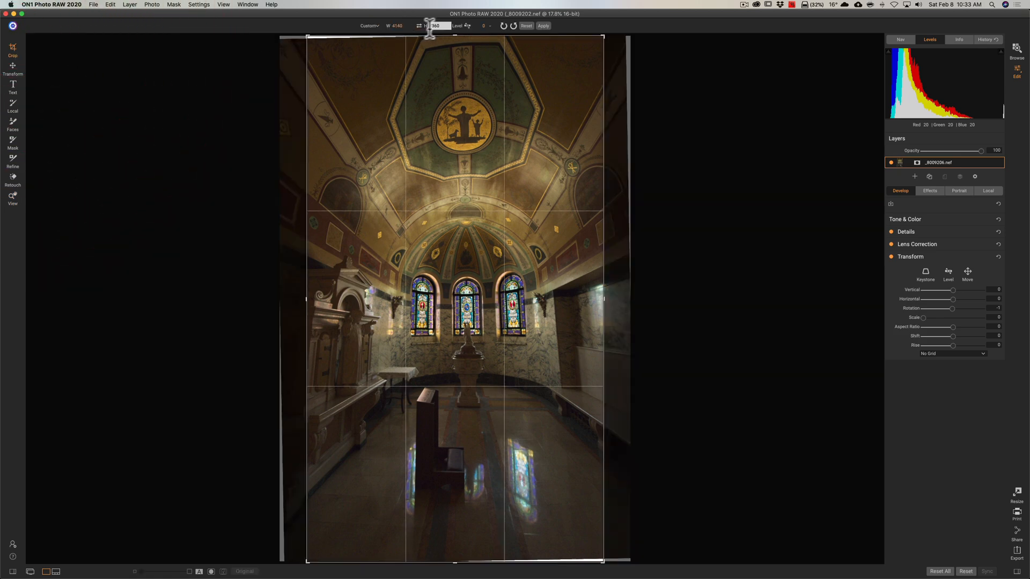
pyautogui.moveTo(308, 37); pyautogui.dragTo(314, 45)
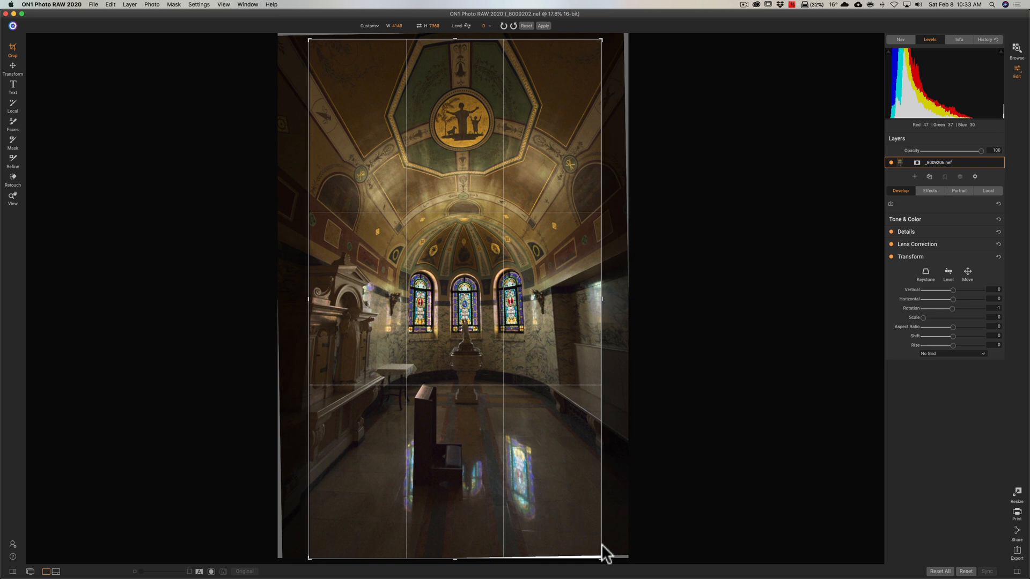
pyautogui.moveTo(602, 558); pyautogui.dragTo(605, 559)
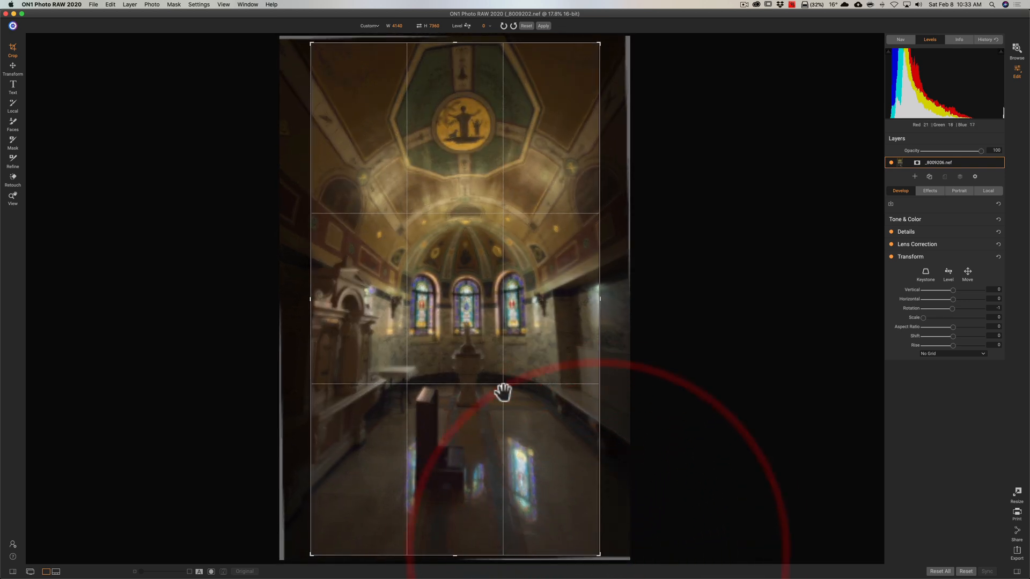
pyautogui.moveTo(504, 395); pyautogui.dragTo(496, 393)
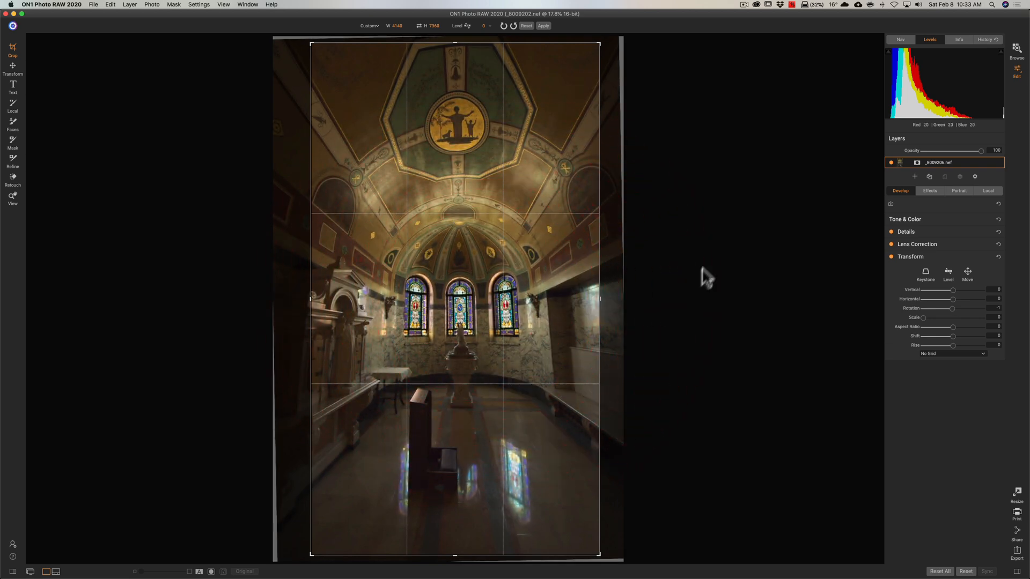
pyautogui.click(543, 27)
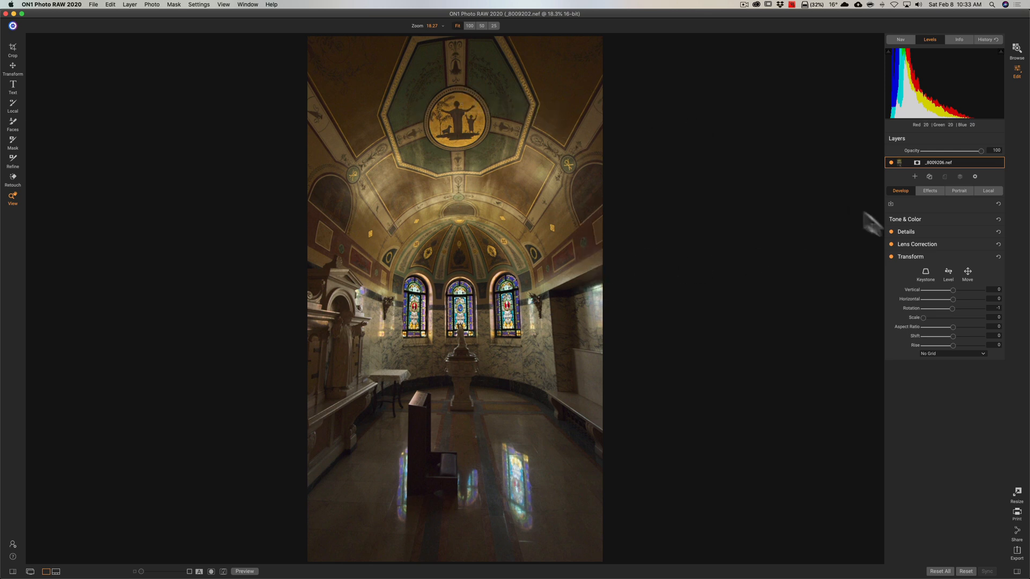
pyautogui.click(954, 222)
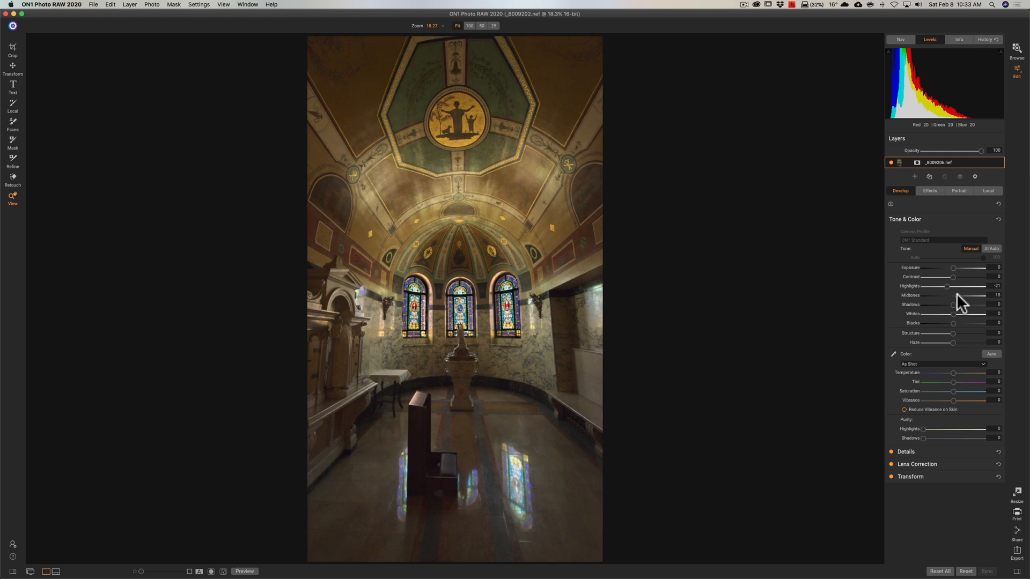
# Step: In Tone & Color, brighten the midtones, deepen the blacks and add a little structure
pyautogui.moveTo(958, 296); pyautogui.dragTo(957, 314)
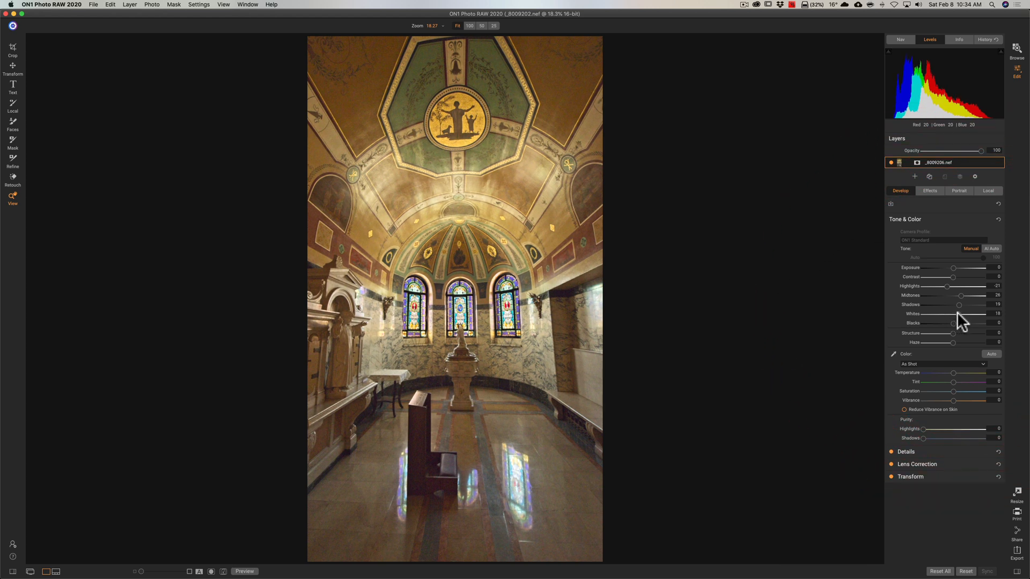
pyautogui.moveTo(954, 323); pyautogui.dragTo(946, 323)
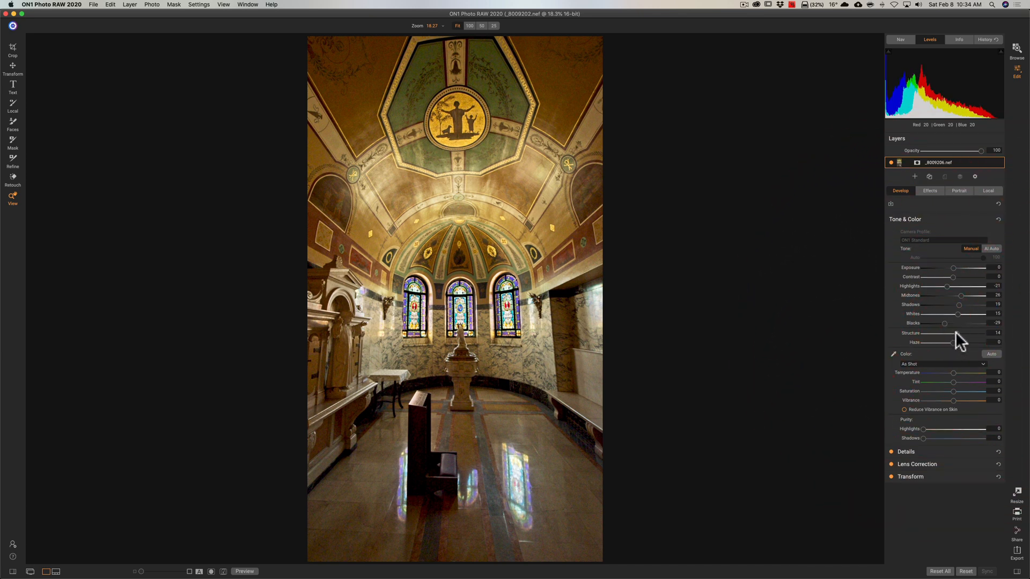
pyautogui.moveTo(955, 332); pyautogui.dragTo(958, 332)
# Step: Add a Dynamic Contrast filter from Effects and set its strength to about 46
pyautogui.click(925, 191)
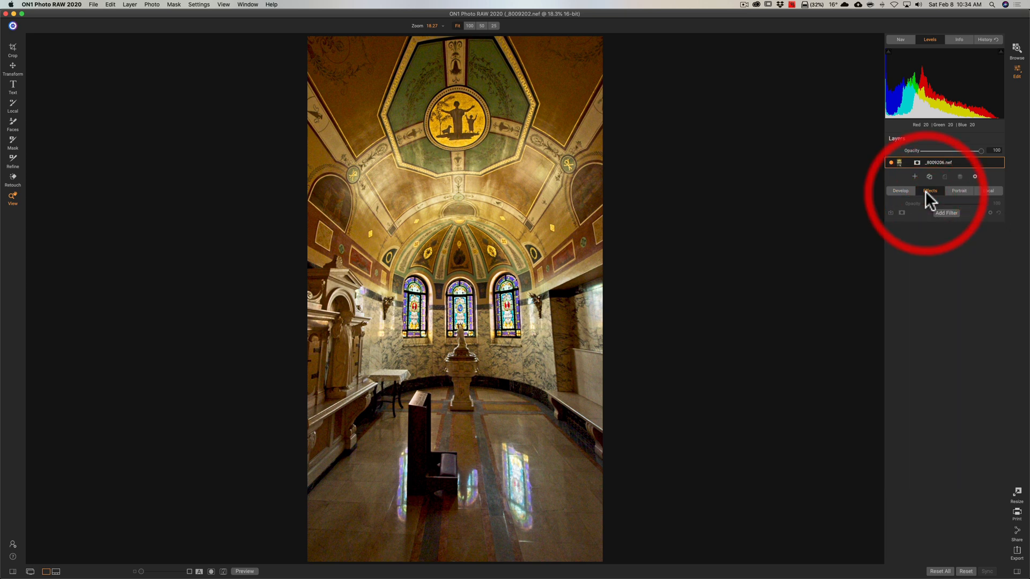
pyautogui.click(944, 212)
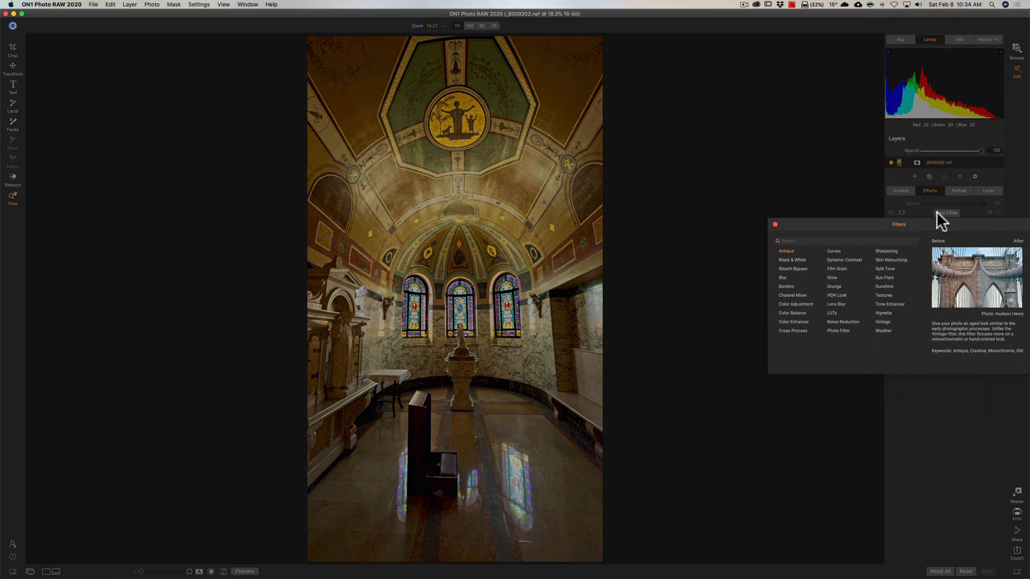
pyautogui.click(845, 259)
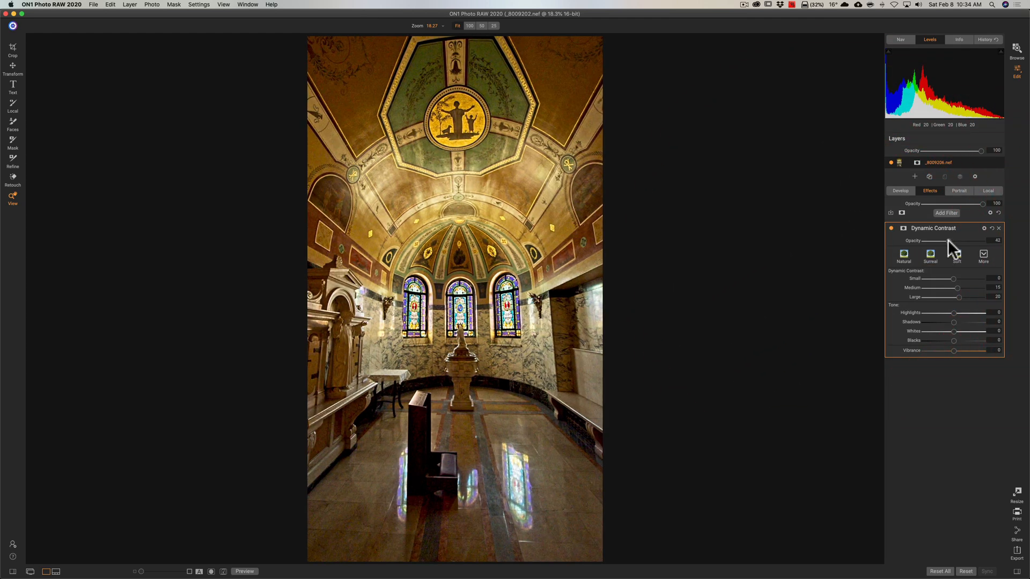
pyautogui.moveTo(950, 242); pyautogui.dragTo(952, 242)
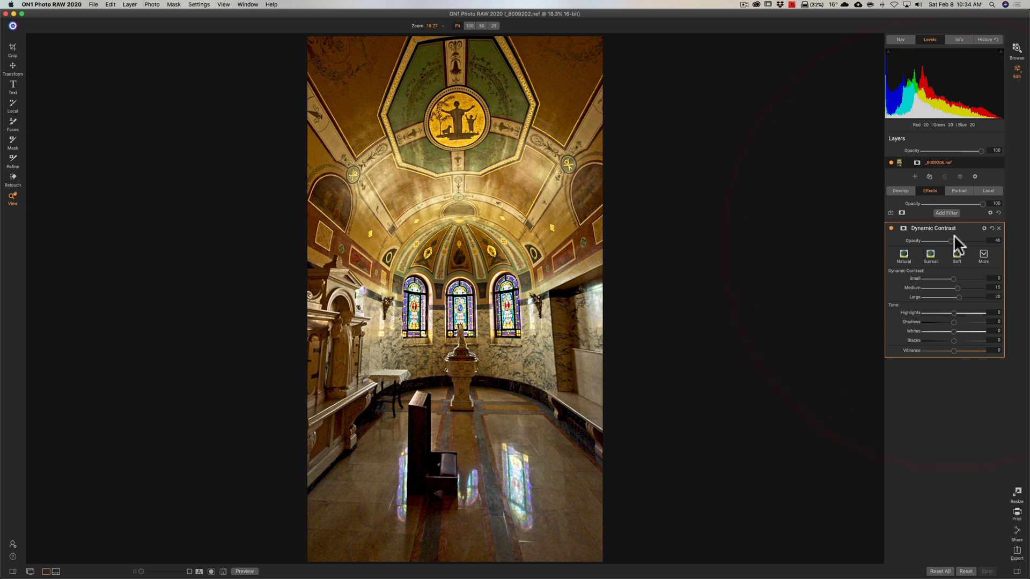